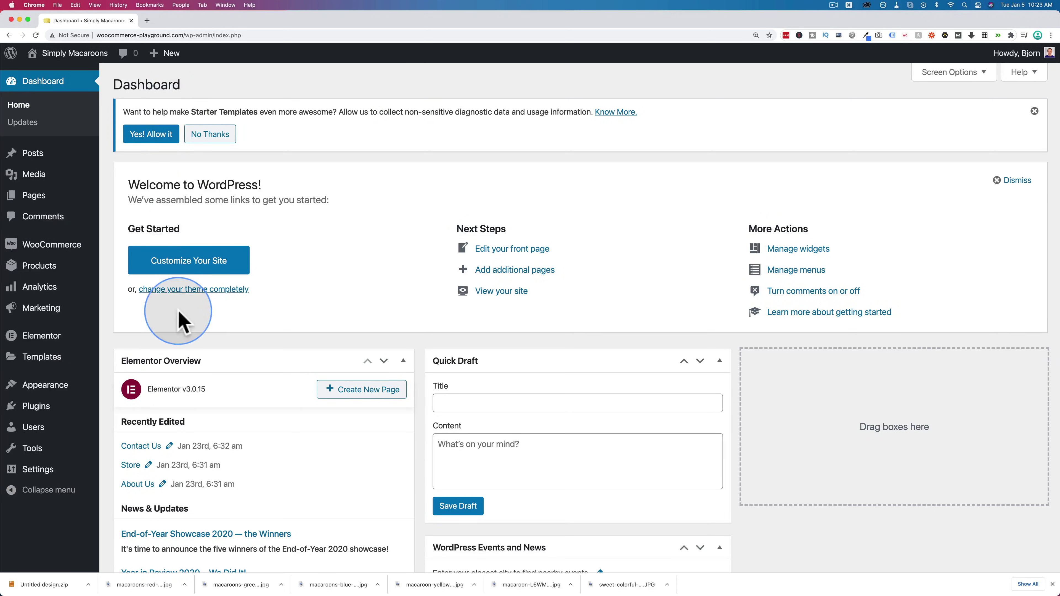
Under Plugins > Add New, search the plugin directory for 'custom product addons'.
{"action": "mouse_move", "coordinate": [52, 416]}
{"action": "left_click", "coordinate": [124, 426]}
{"action": "left_click", "coordinate": [889, 178]}
{"action": "type", "text": "custom pro"}
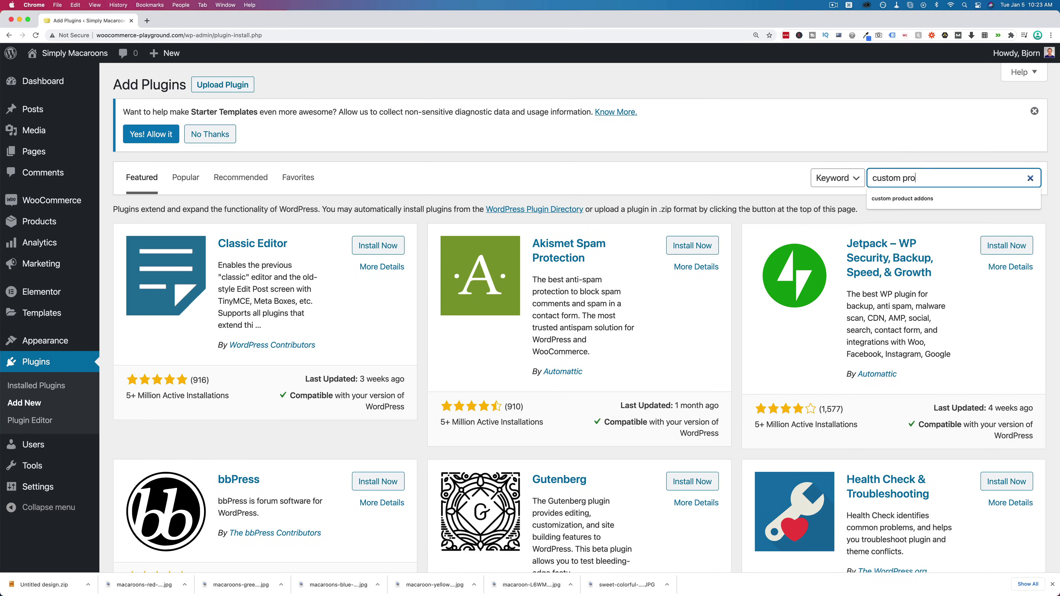
{"action": "type", "text": "duct addons"}
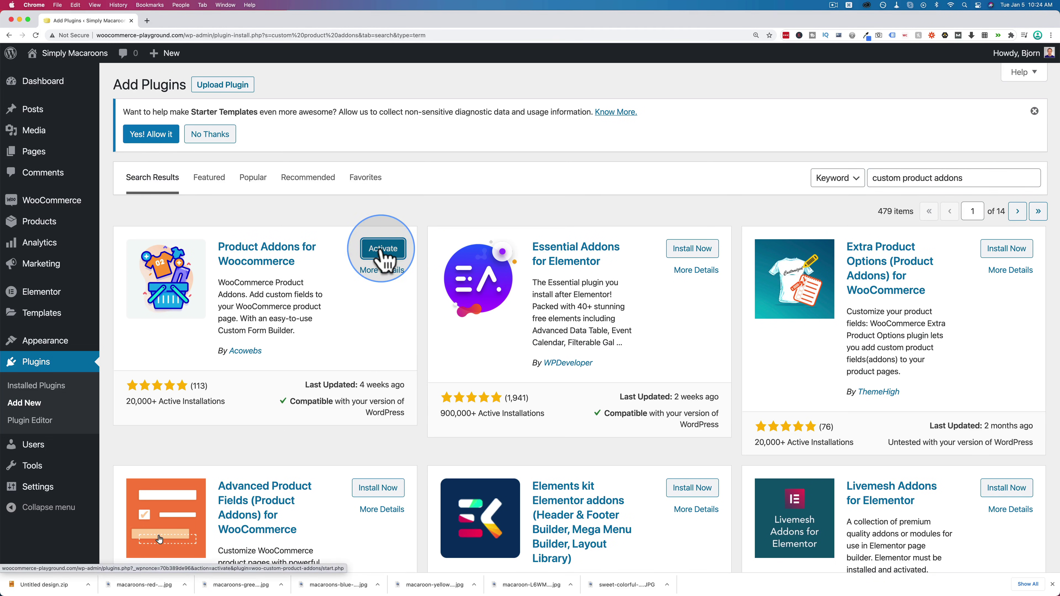
Activate the Custom Product Addons plugin and start a blank Add New Form.
{"action": "left_click", "coordinate": [382, 249]}
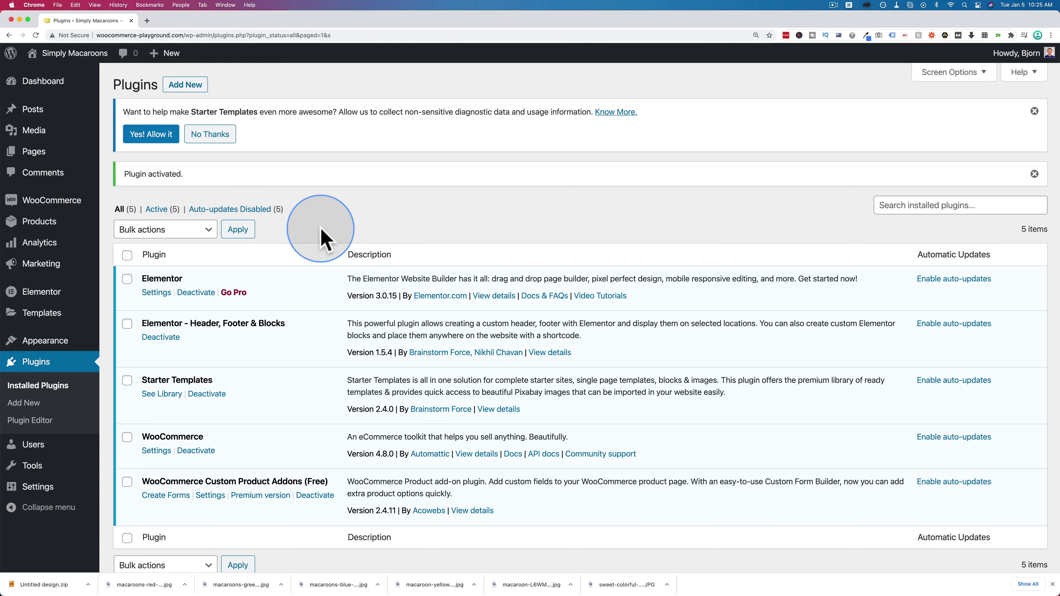
{"action": "mouse_move", "coordinate": [55, 228]}
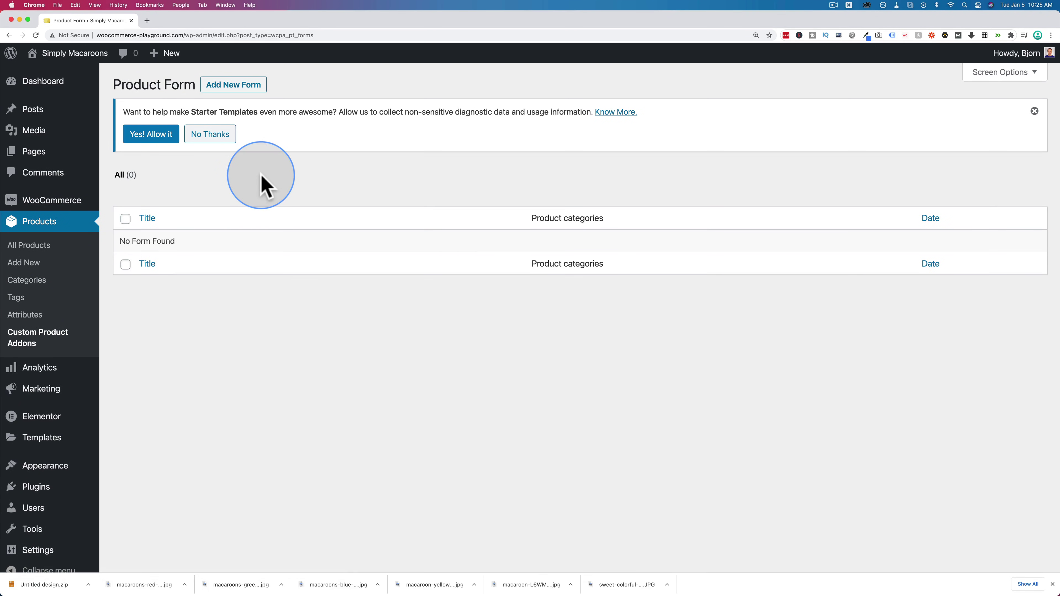
{"action": "left_click", "coordinate": [242, 88]}
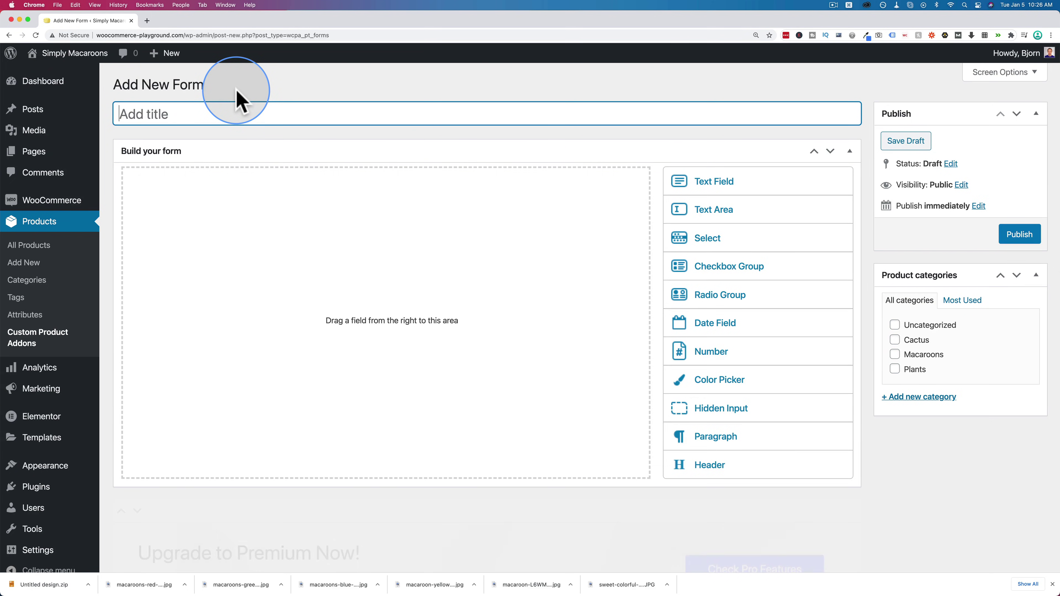
Load the Macaroons product page in a new tab and scroll through its Color and Size options.
{"action": "key", "text": "super+t"}
{"action": "type", "text": "woocommerce-playground.com/product/macaroons/"}
{"action": "key", "text": "Return"}
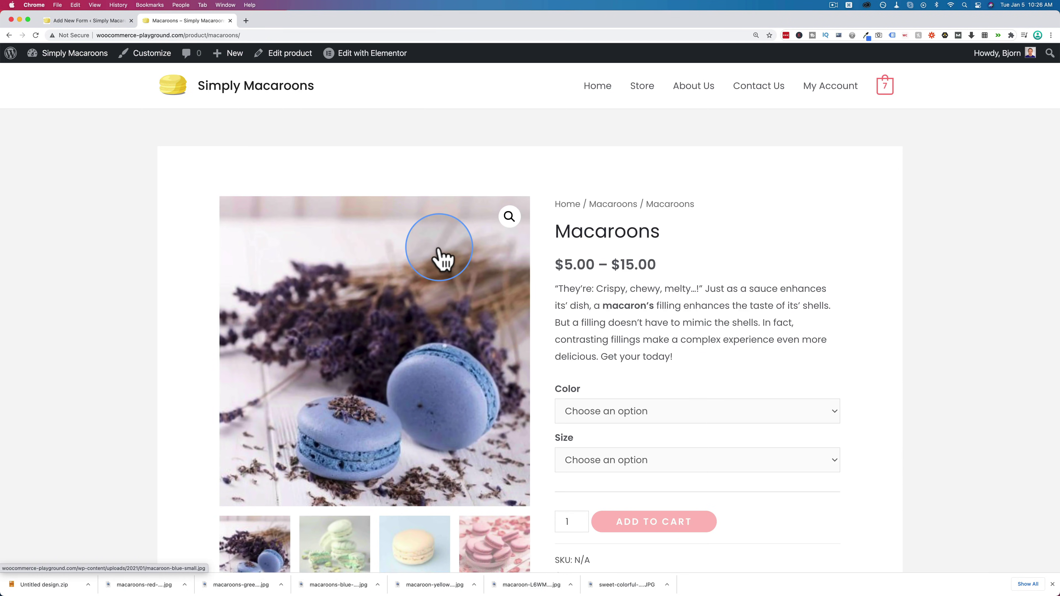
{"action": "scroll", "coordinate": [441, 259], "scroll_direction": "down", "scroll_amount": 5}
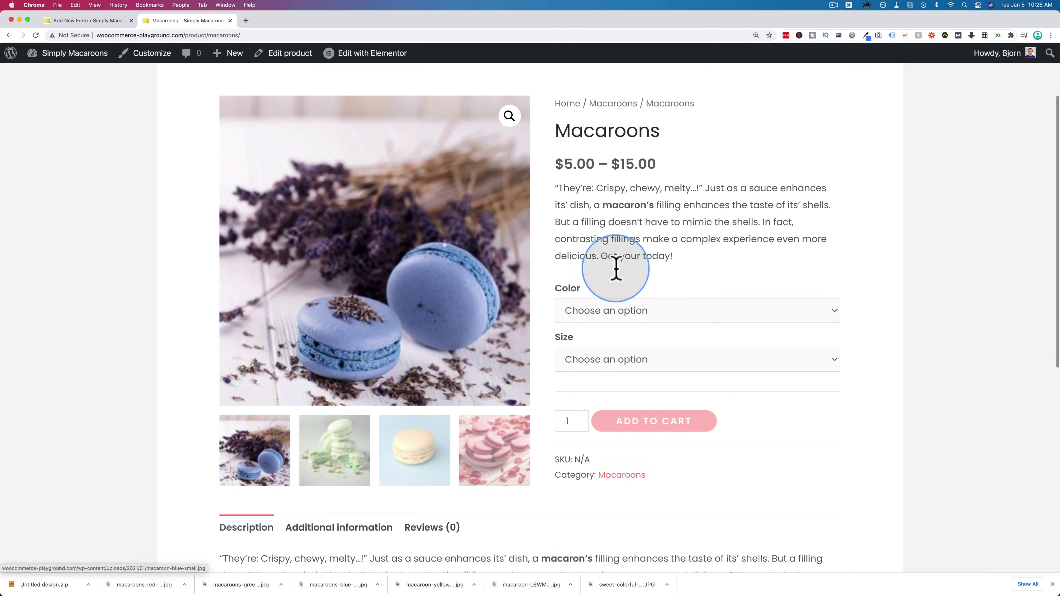
{"action": "scroll", "coordinate": [680, 220], "scroll_direction": "down", "scroll_amount": 1}
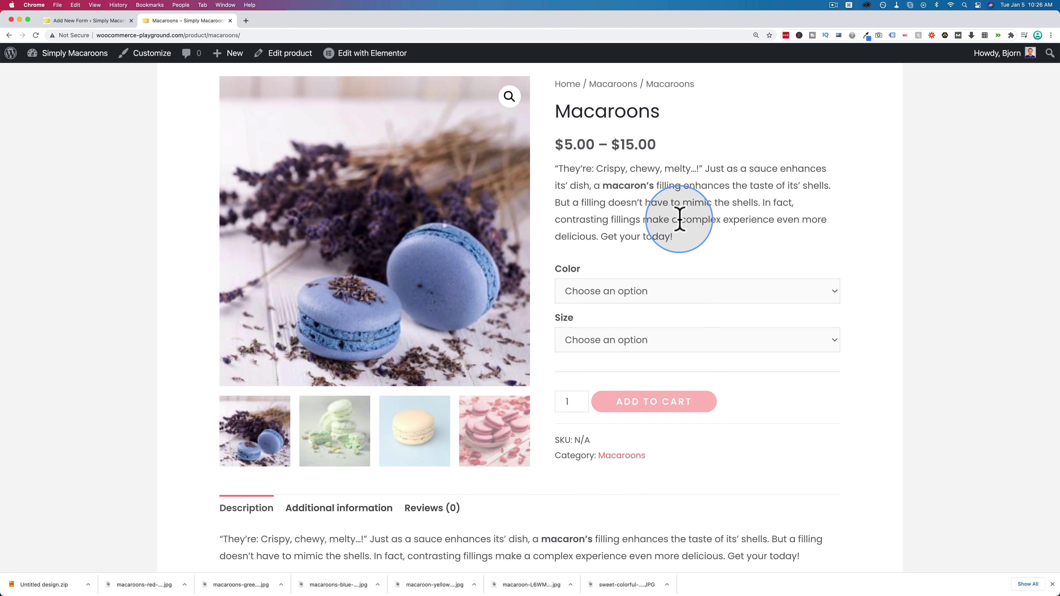
{"action": "scroll", "coordinate": [693, 255], "scroll_direction": "down", "scroll_amount": 1}
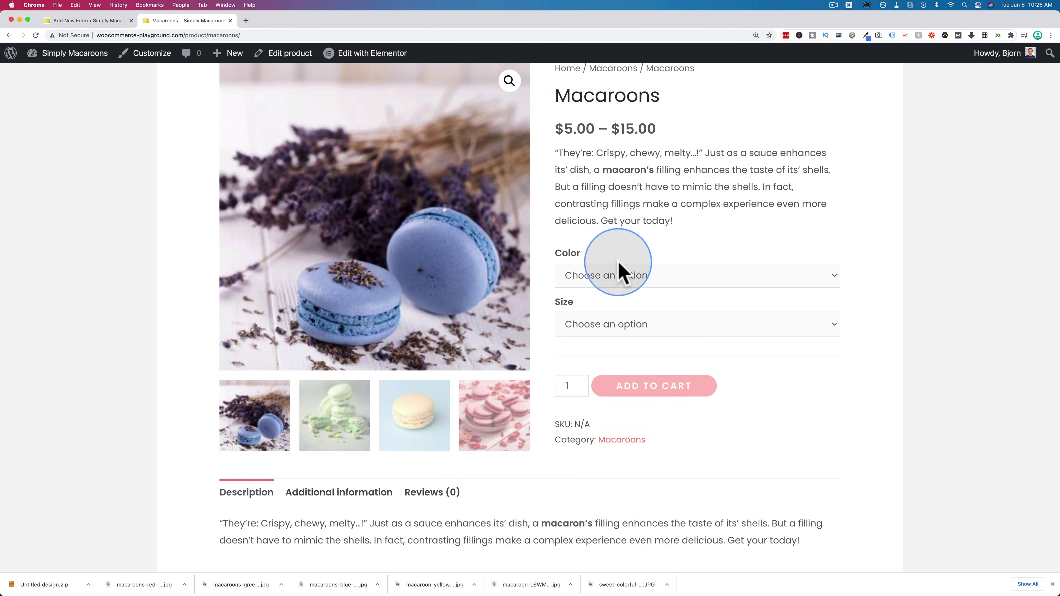
{"action": "scroll", "coordinate": [561, 311], "scroll_direction": "down", "scroll_amount": 1}
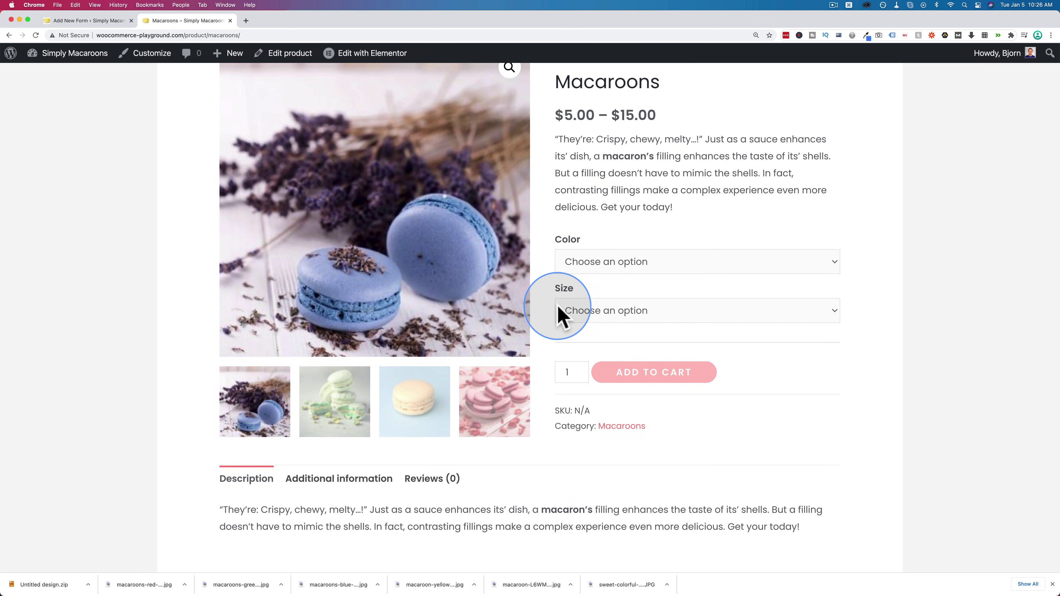
{"action": "scroll", "coordinate": [561, 311], "scroll_direction": "down", "scroll_amount": 1}
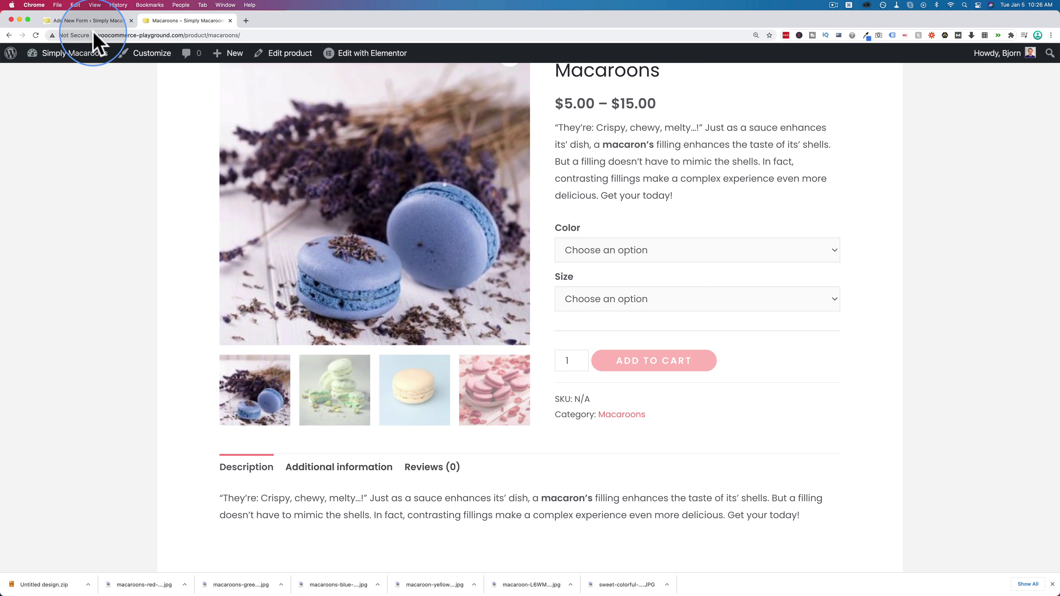
Title the form 'Macaroon Custom Options' and drag a Text Field into the builder.
{"action": "left_click", "coordinate": [119, 22]}
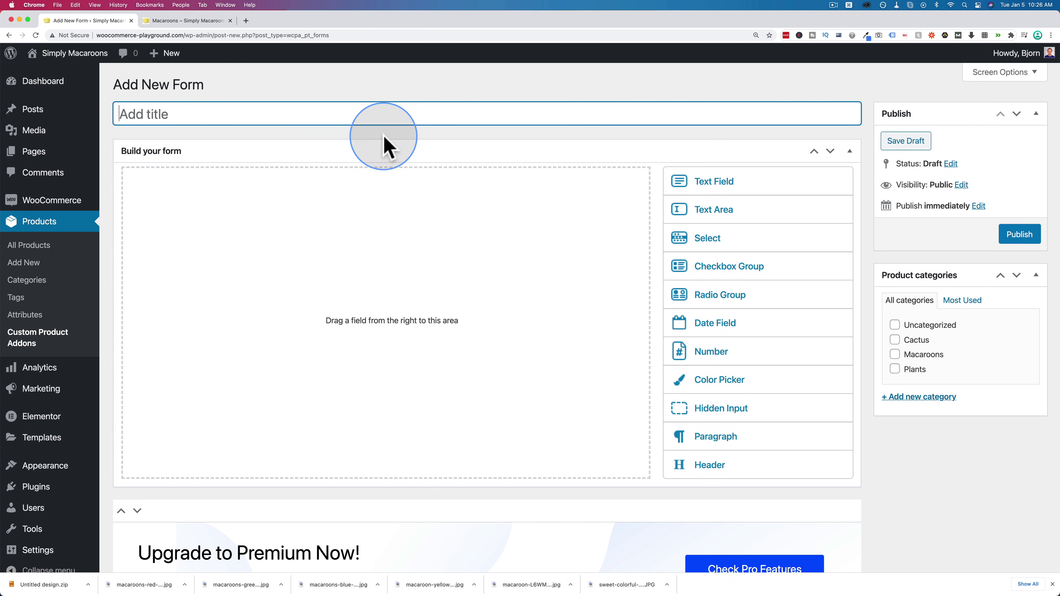
{"action": "type", "text": "Macaroon Custom Options"}
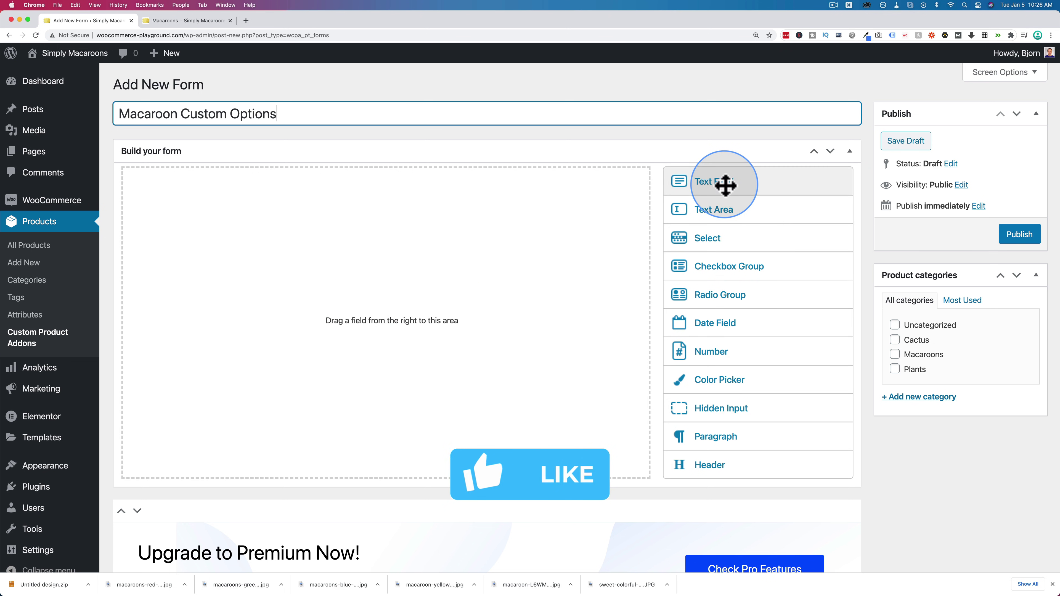
{"action": "left_click_drag", "start_coordinate": [726, 184], "coordinate": [476, 265]}
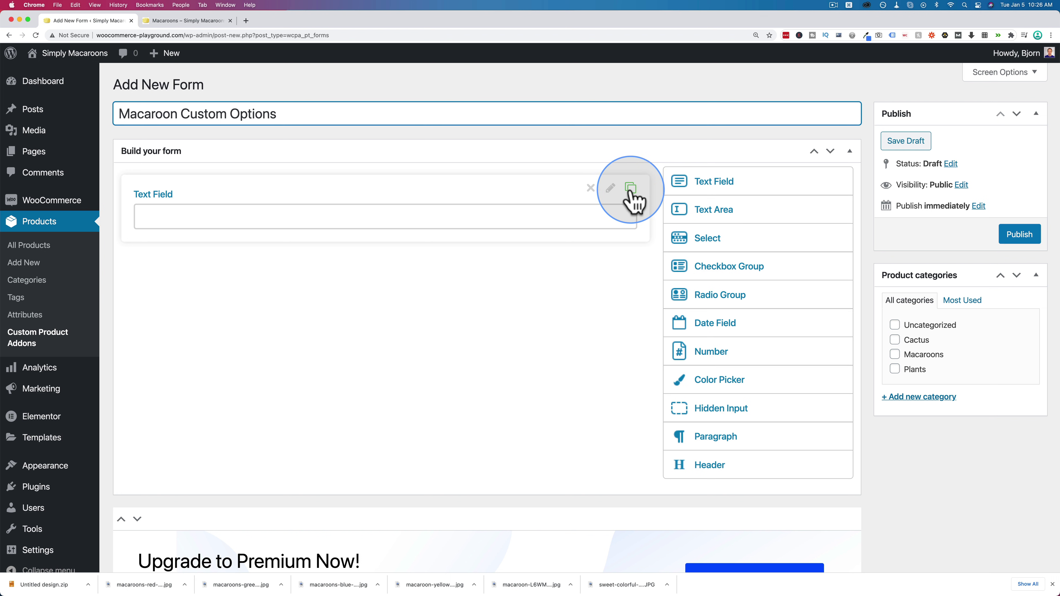
Make the macaroon inscription question the Text Field's label and keep its type as Text Field.
{"action": "left_click", "coordinate": [610, 189]}
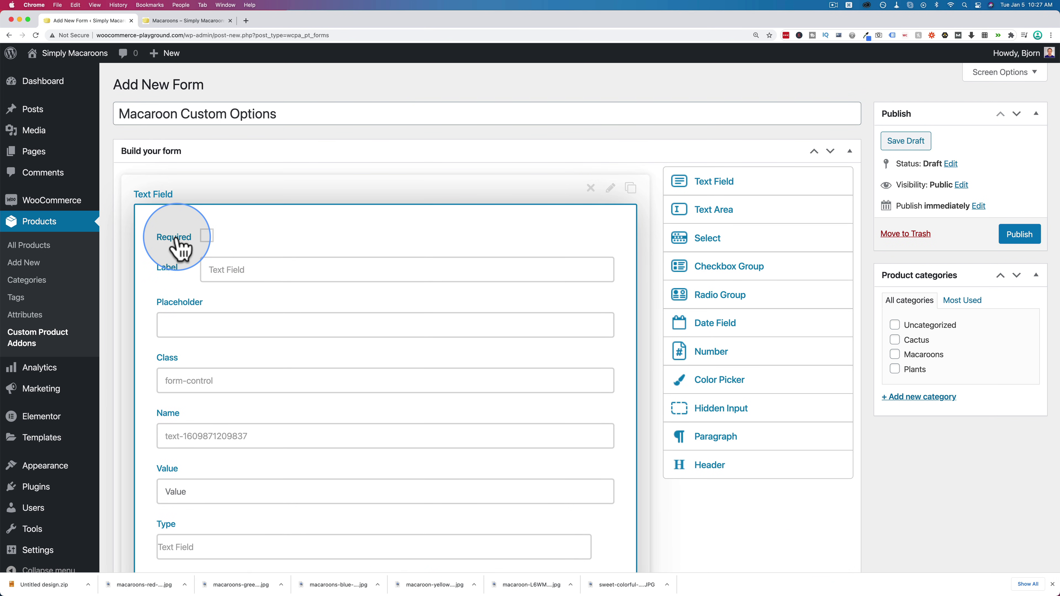
{"action": "left_click", "coordinate": [345, 266]}
{"action": "type", "text": "Do you want a message inscribed on your macaroons? Please write it below (4 words maximum)"}
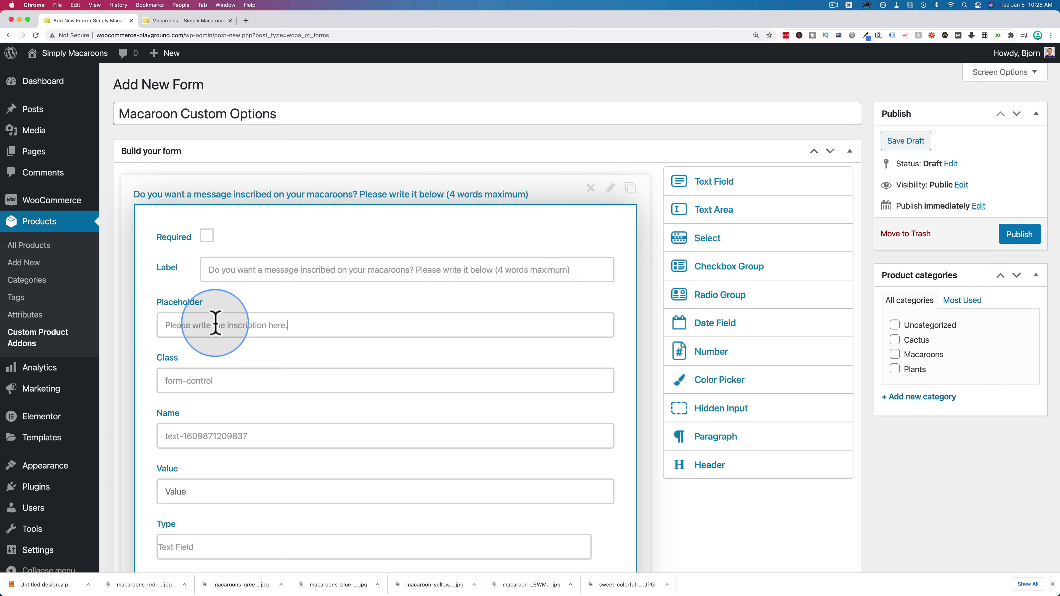
{"action": "scroll", "coordinate": [261, 355], "scroll_direction": "down", "scroll_amount": 5}
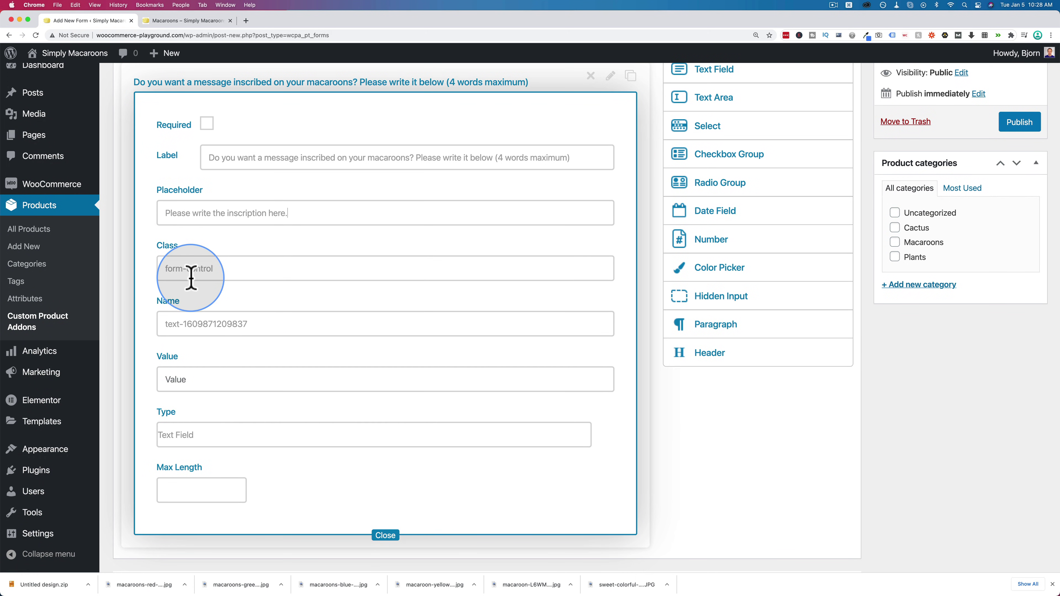
{"action": "scroll", "coordinate": [211, 271], "scroll_direction": "down", "scroll_amount": 1}
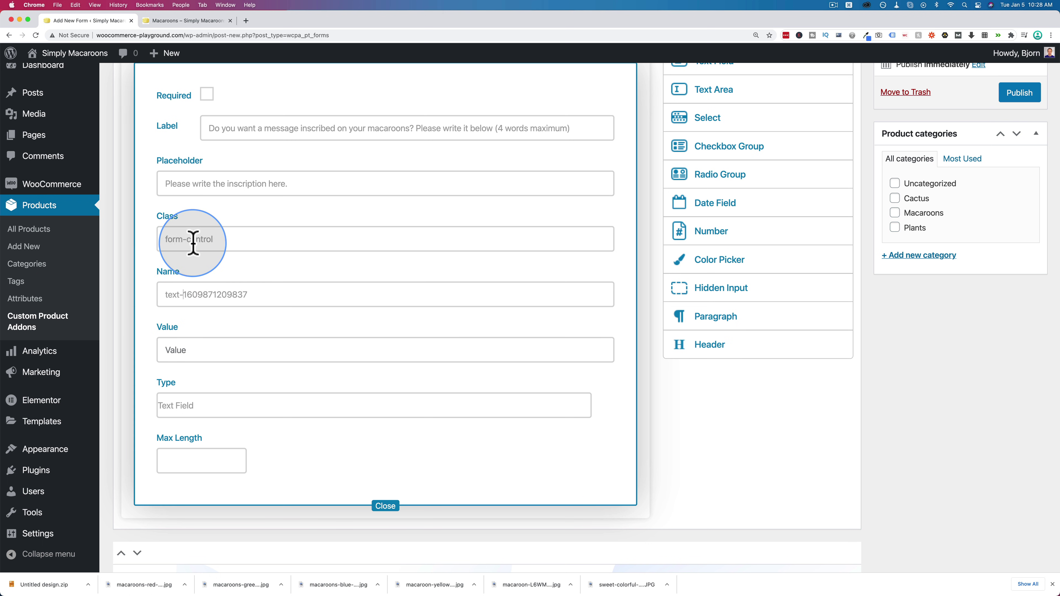
{"action": "scroll", "coordinate": [211, 344], "scroll_direction": "down", "scroll_amount": 1}
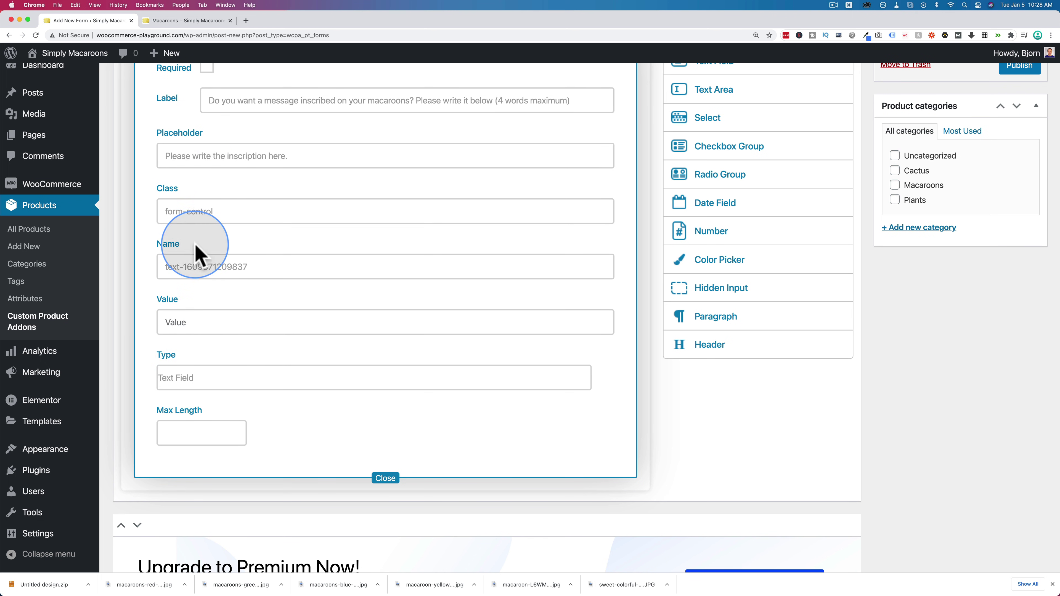
{"action": "left_click", "coordinate": [202, 386]}
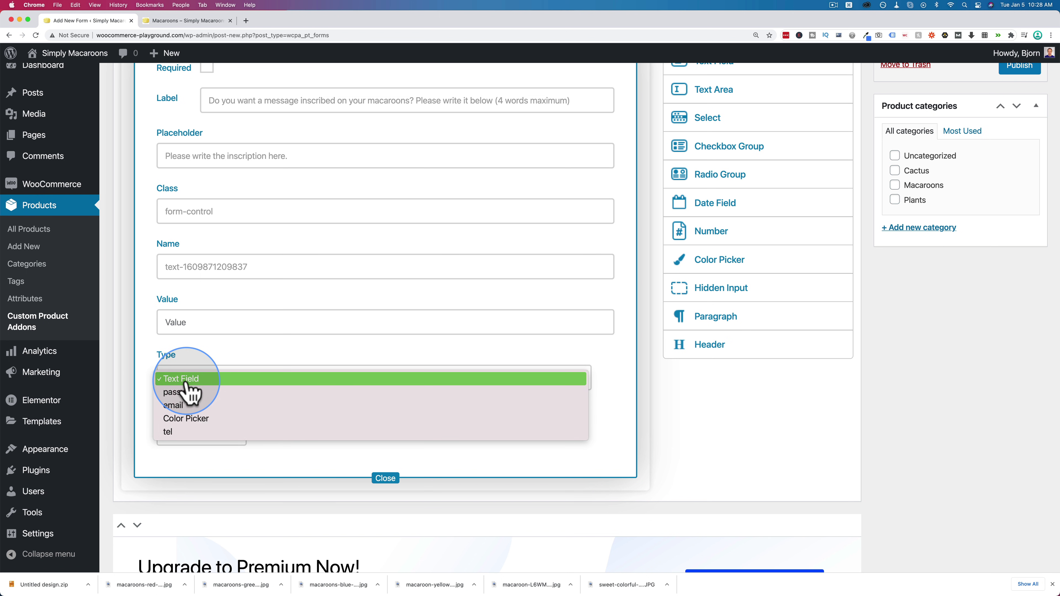
{"action": "left_click", "coordinate": [190, 379]}
{"action": "left_click", "coordinate": [194, 432]}
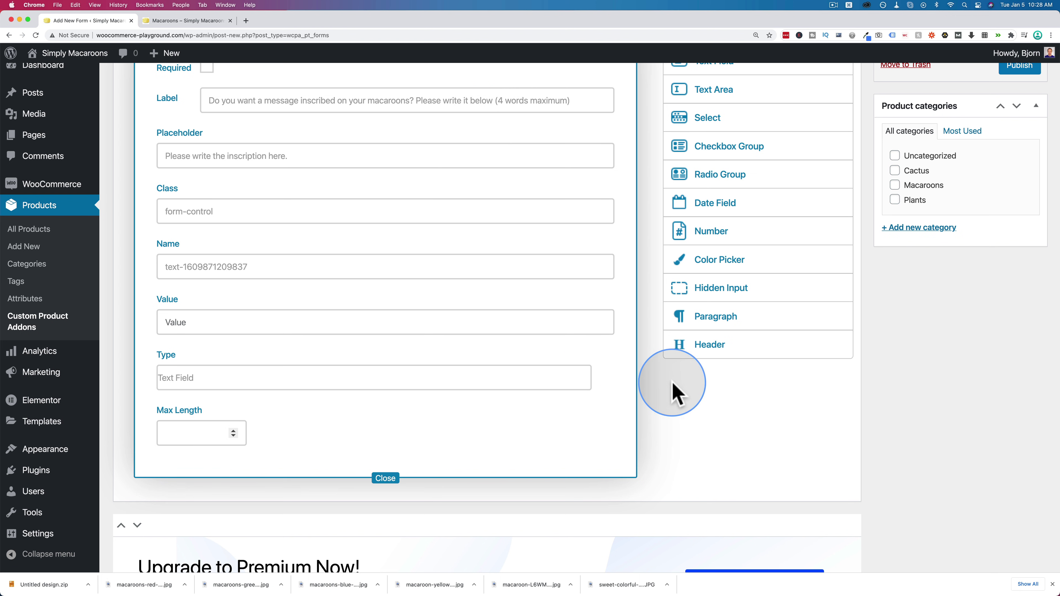
{"action": "scroll", "coordinate": [634, 392], "scroll_direction": "up", "scroll_amount": 3}
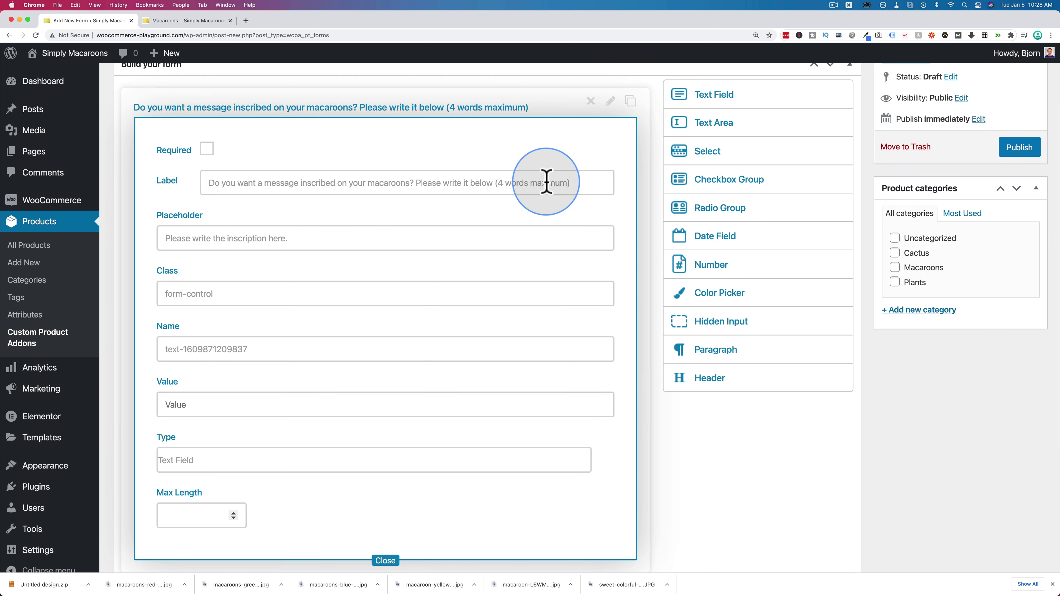
Assign the Macaroon Custom Options form to the Macaroons category and save it with Update.
{"action": "left_click", "coordinate": [611, 102]}
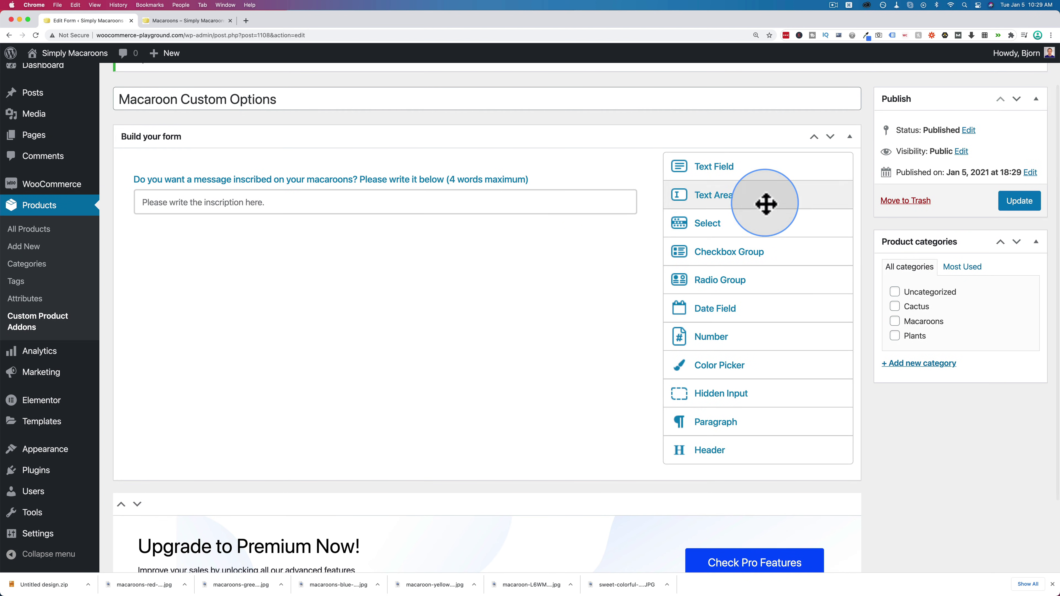
{"action": "left_click", "coordinate": [896, 322]}
{"action": "scroll", "coordinate": [902, 330], "scroll_direction": "up", "scroll_amount": 1}
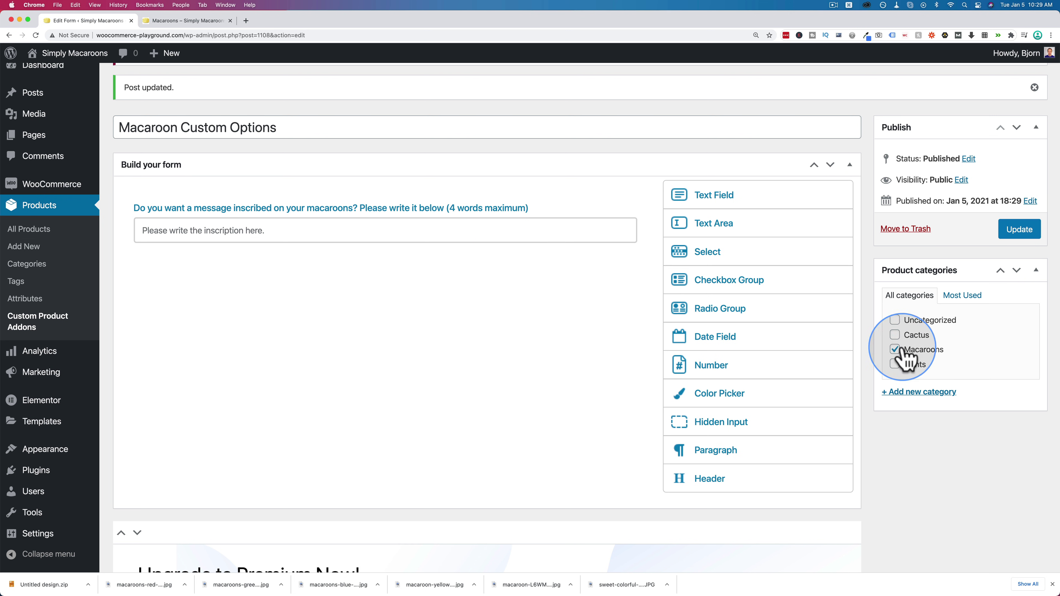
{"action": "left_click", "coordinate": [1021, 232]}
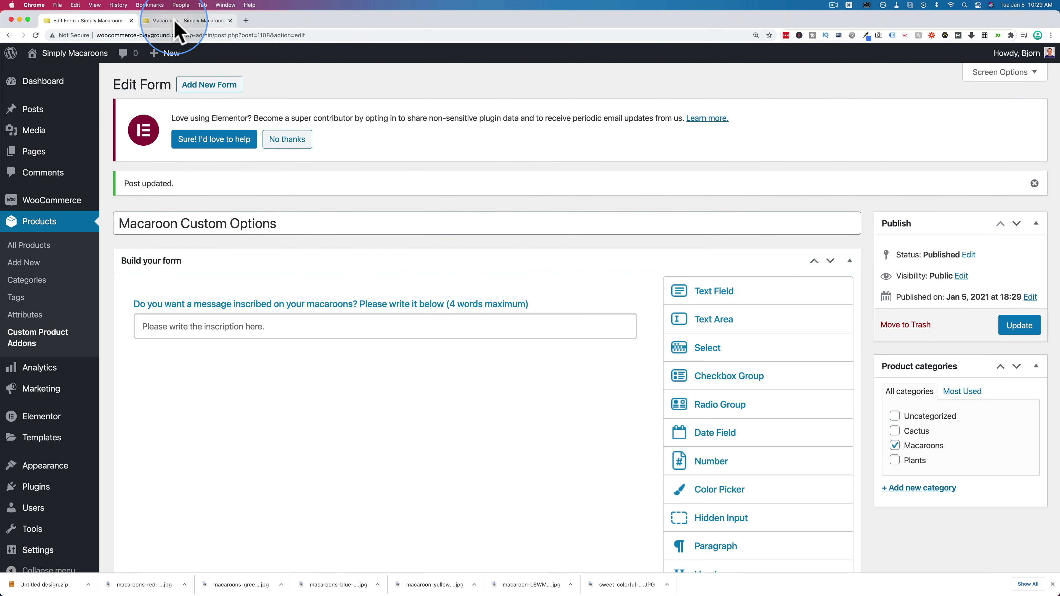
Reload the Macaroons page and test the new inscription text box below Size.
{"action": "left_click", "coordinate": [183, 20]}
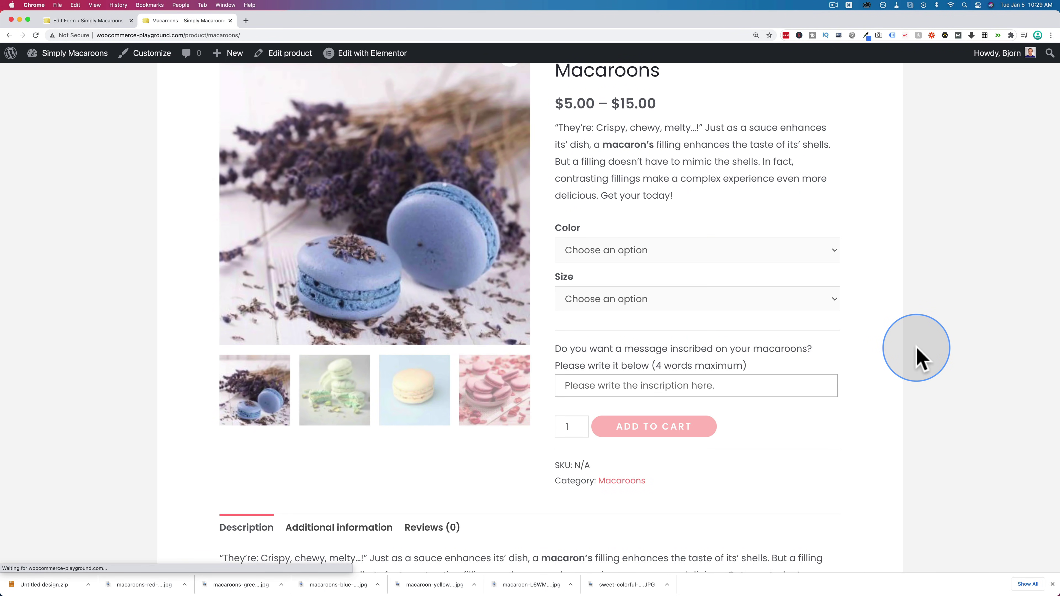
{"action": "scroll", "coordinate": [916, 351], "scroll_direction": "down", "scroll_amount": 2}
{"action": "left_click_drag", "start_coordinate": [556, 264], "coordinate": [810, 294]}
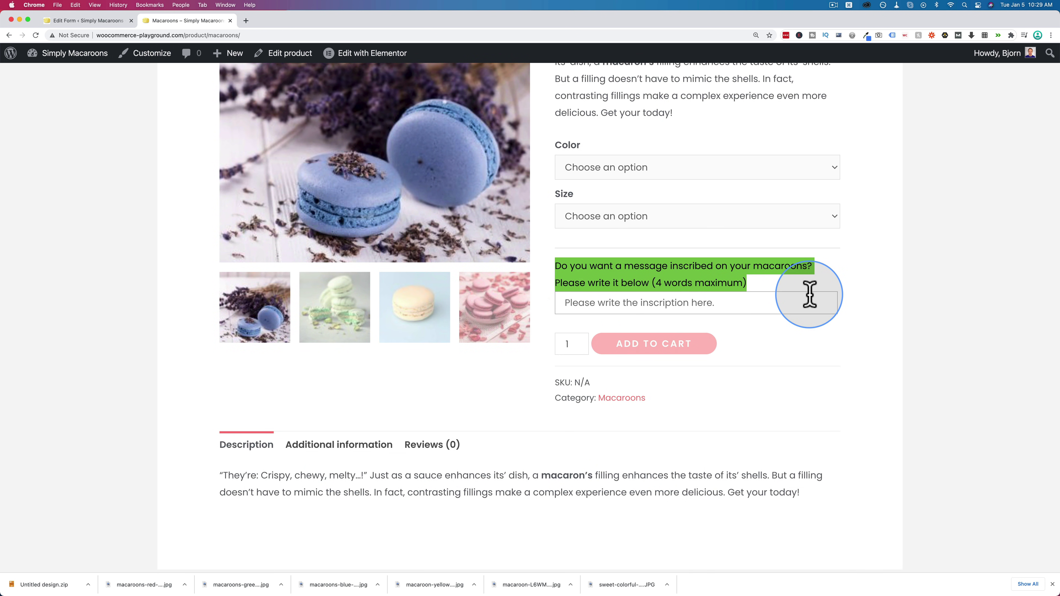
{"action": "left_click", "coordinate": [808, 300]}
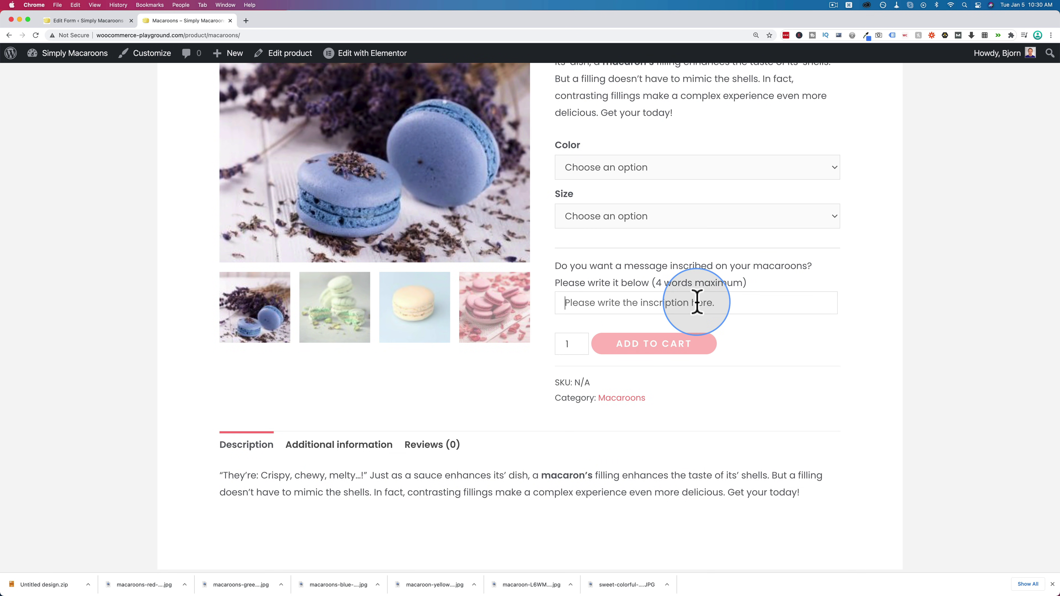
Add a Date Field to the form below the inscription field.
{"action": "left_click", "coordinate": [100, 22]}
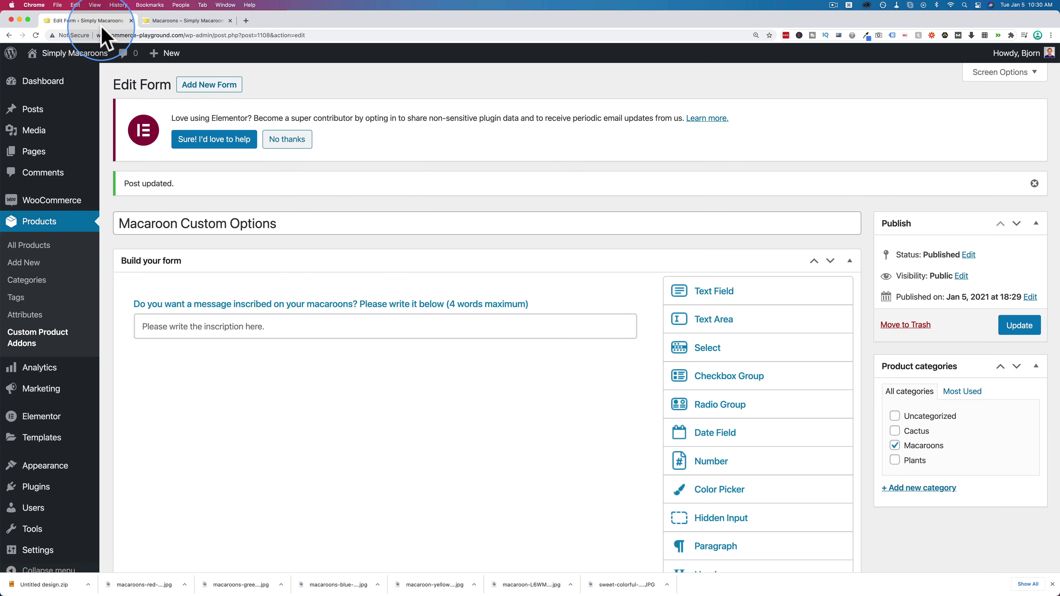
{"action": "scroll", "coordinate": [592, 301], "scroll_direction": "down", "scroll_amount": 3}
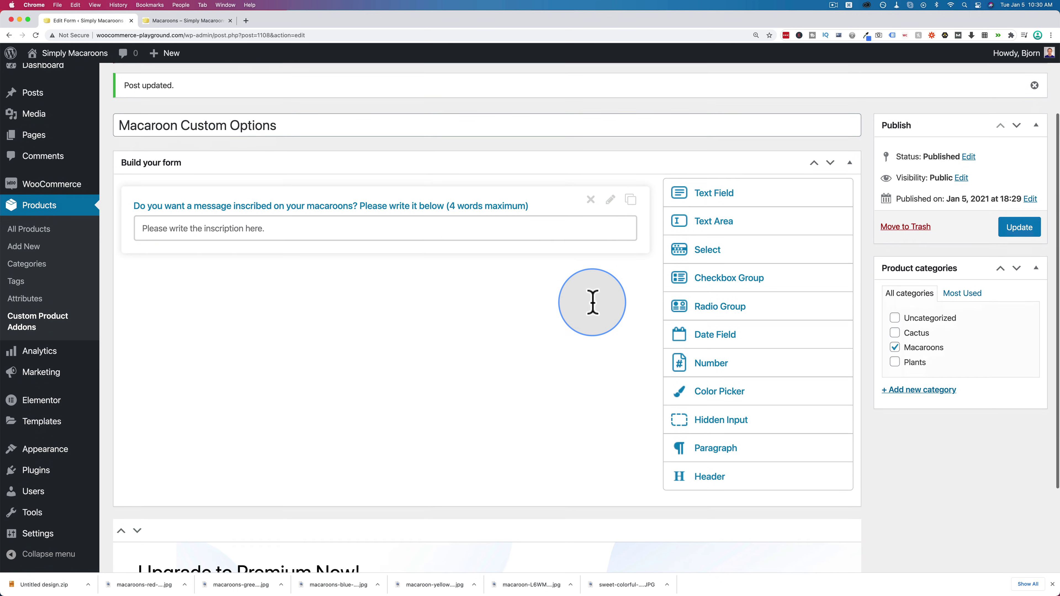
{"action": "left_click_drag", "start_coordinate": [753, 318], "coordinate": [366, 263]}
Relabel the Date Field 'Desired Delivery Date' and close its settings.
{"action": "left_click", "coordinate": [611, 263]}
{"action": "left_click", "coordinate": [258, 339]}
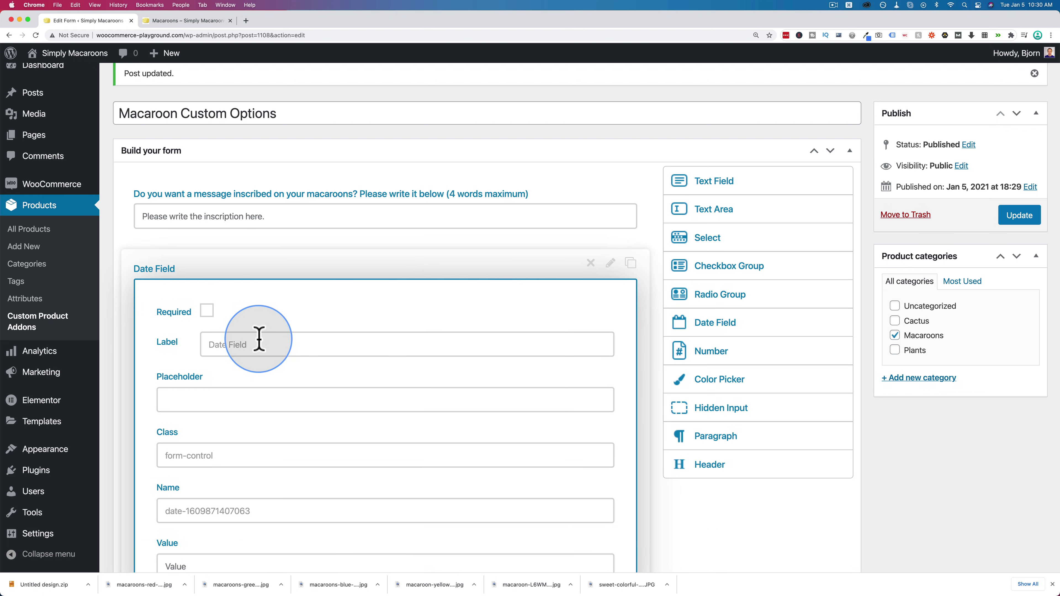
{"action": "left_click", "coordinate": [237, 343]}
{"action": "key", "text": "super+a"}
{"action": "key", "text": "BackSpace"}
{"action": "type", "text": "Desired Delivery Date"}
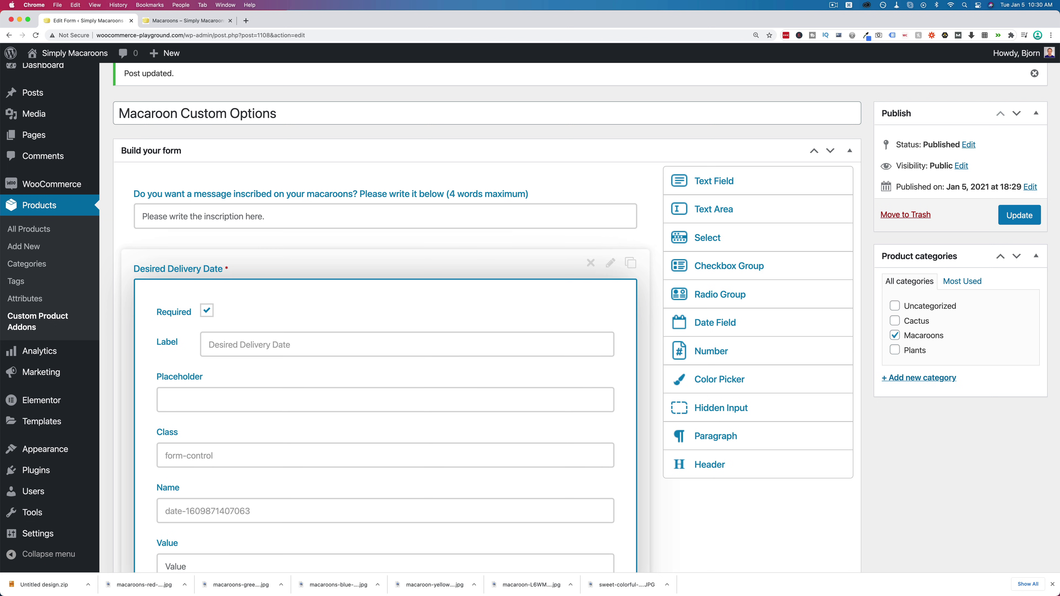
{"action": "scroll", "coordinate": [379, 393], "scroll_direction": "down", "scroll_amount": 3}
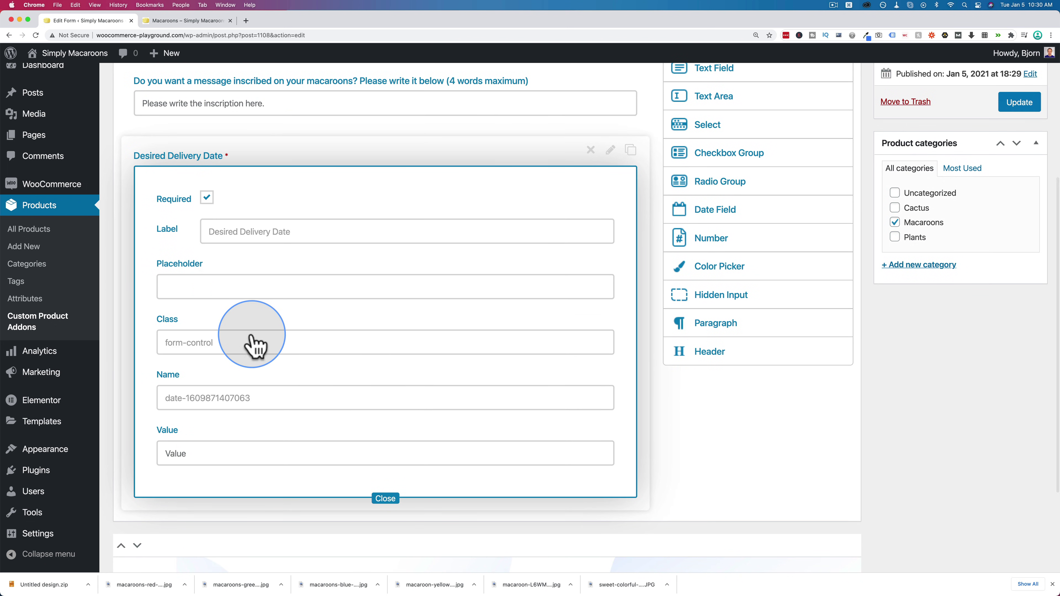
{"action": "scroll", "coordinate": [254, 347], "scroll_direction": "down", "scroll_amount": 1}
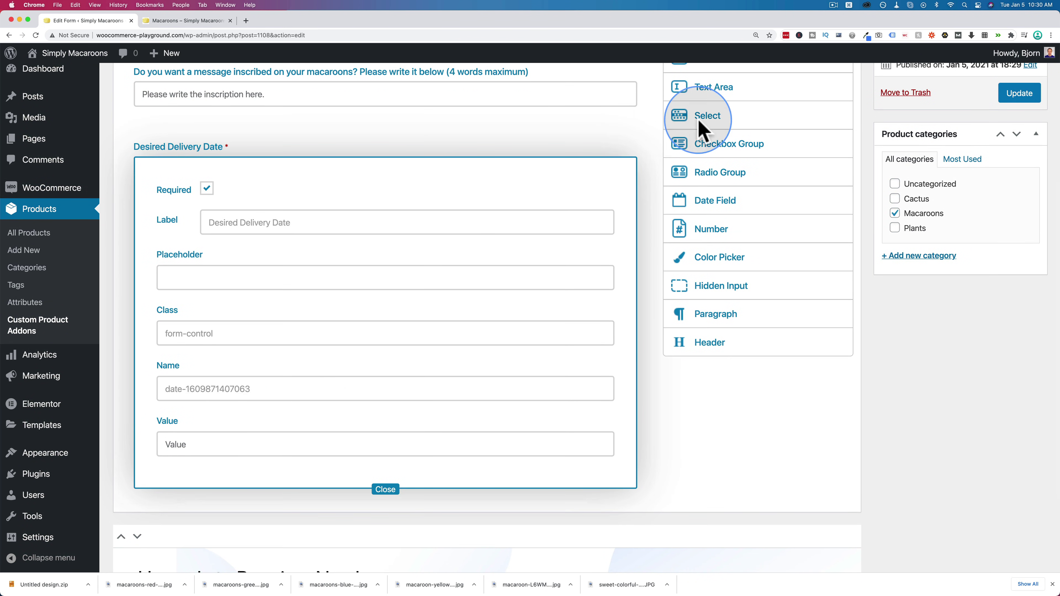
{"action": "left_click", "coordinate": [616, 147]}
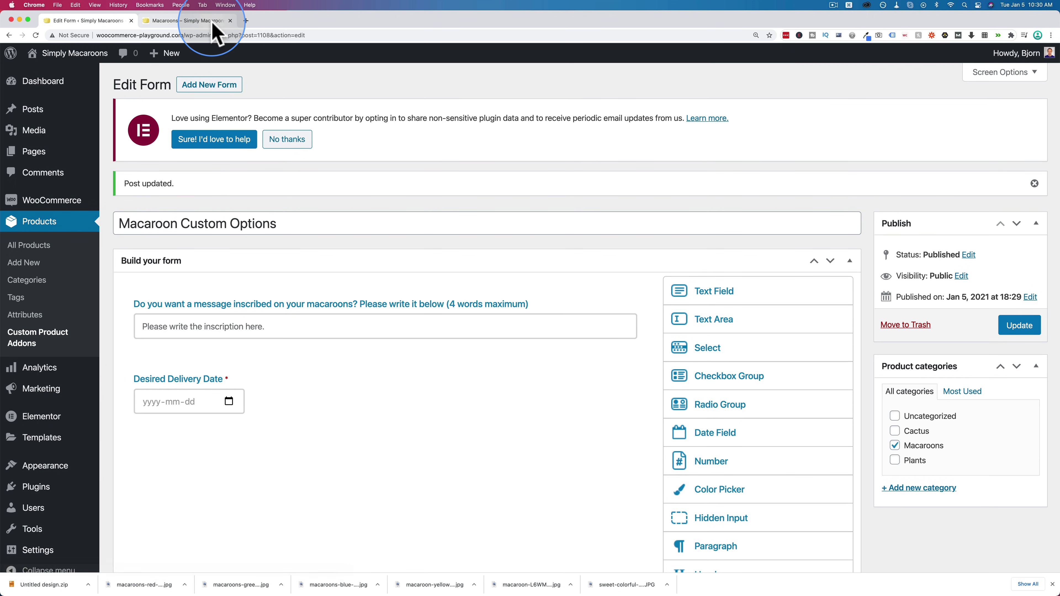
On the Macaroons page, choose Green as the colour and Medium as the size.
{"action": "left_click", "coordinate": [211, 21]}
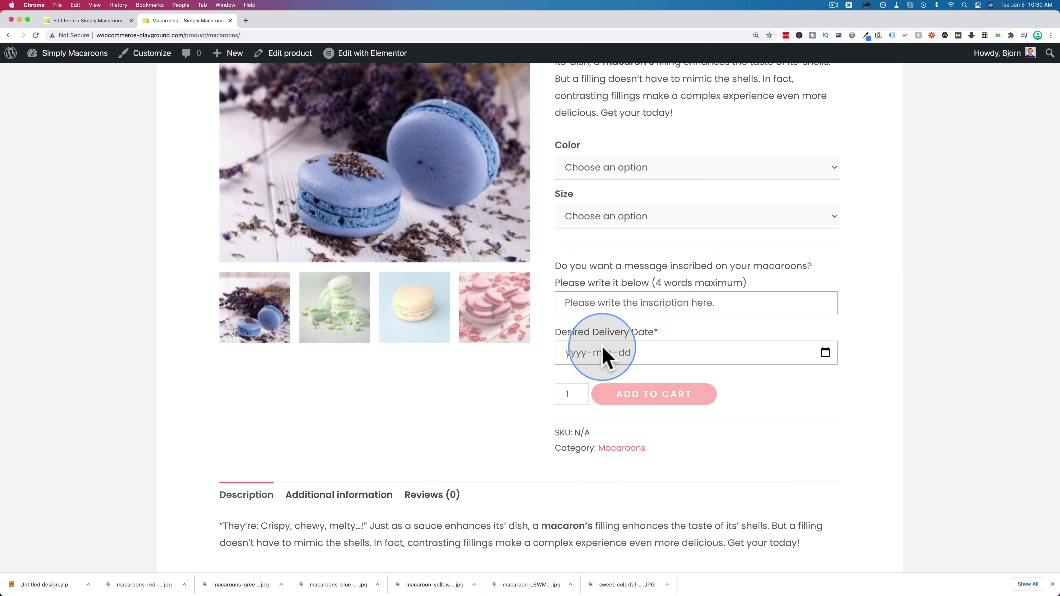
{"action": "scroll", "coordinate": [568, 246], "scroll_direction": "up", "scroll_amount": 3}
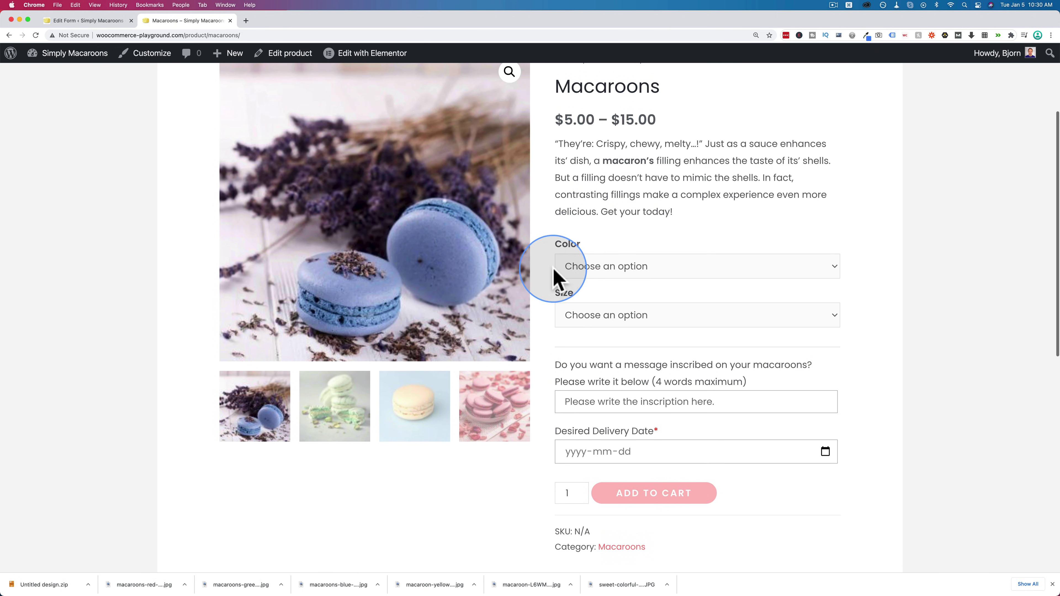
{"action": "left_click", "coordinate": [589, 270]}
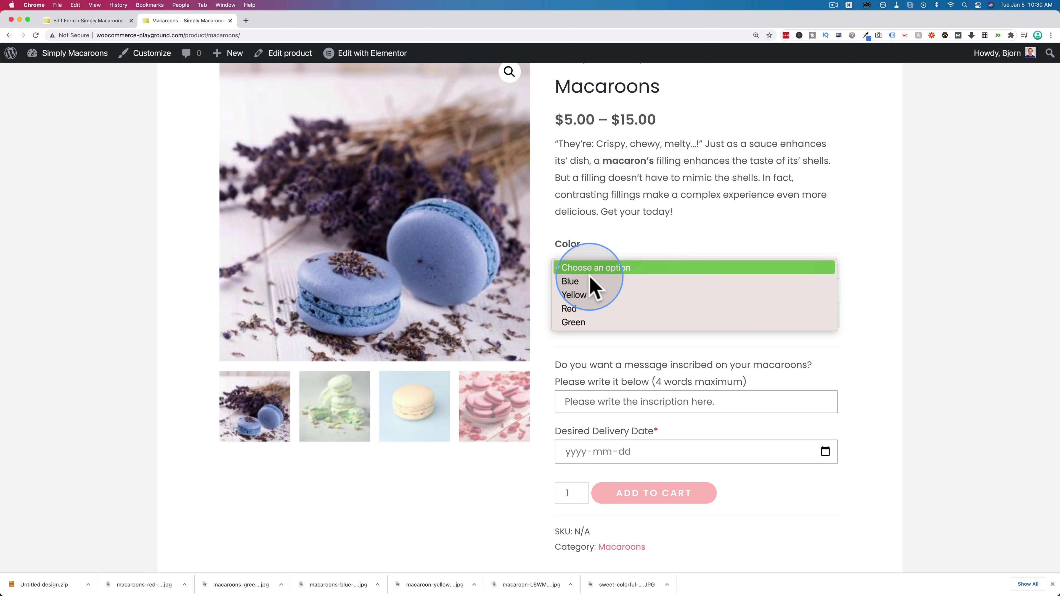
{"action": "left_click", "coordinate": [588, 323]}
{"action": "left_click", "coordinate": [605, 318]}
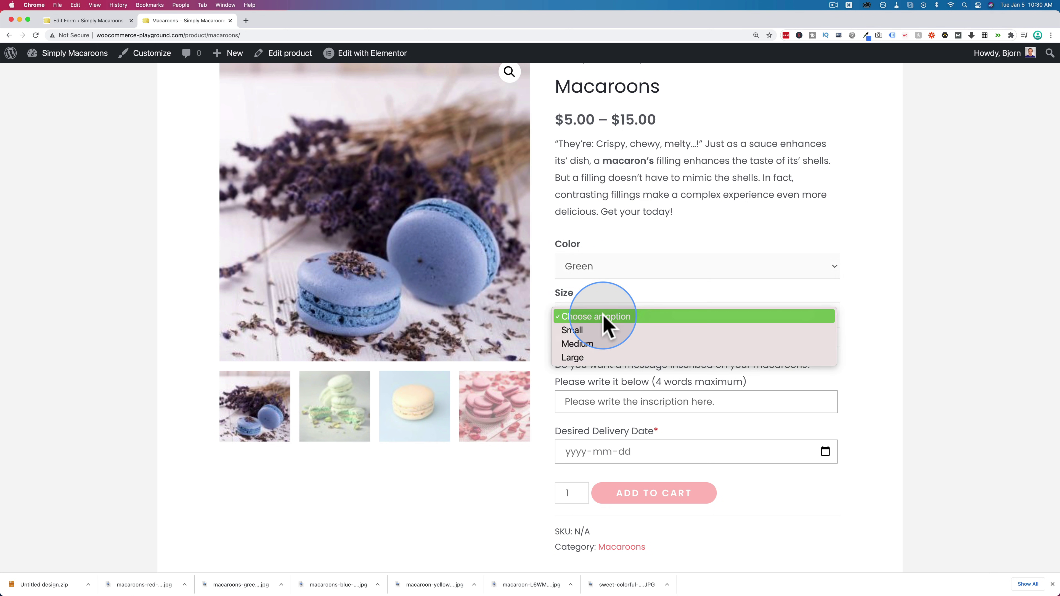
{"action": "left_click", "coordinate": [608, 344]}
Enter the inscription 'Thanks for everything!'.
{"action": "scroll", "coordinate": [687, 355], "scroll_direction": "down", "scroll_amount": 2}
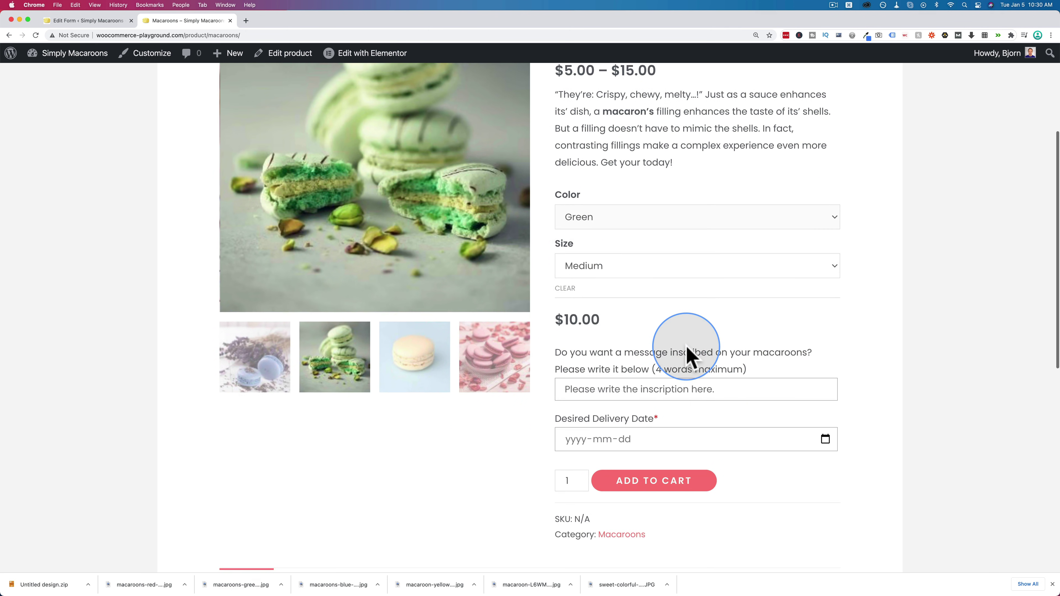
{"action": "scroll", "coordinate": [687, 355], "scroll_direction": "down", "scroll_amount": 4}
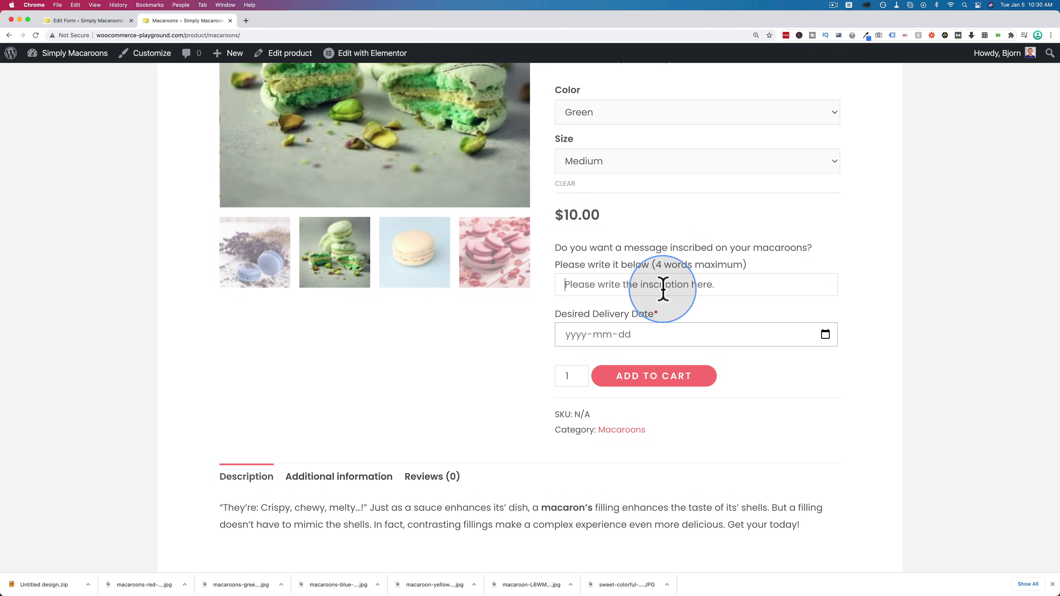
{"action": "left_click", "coordinate": [712, 291]}
{"action": "type", "text": "Thanks for everything"}
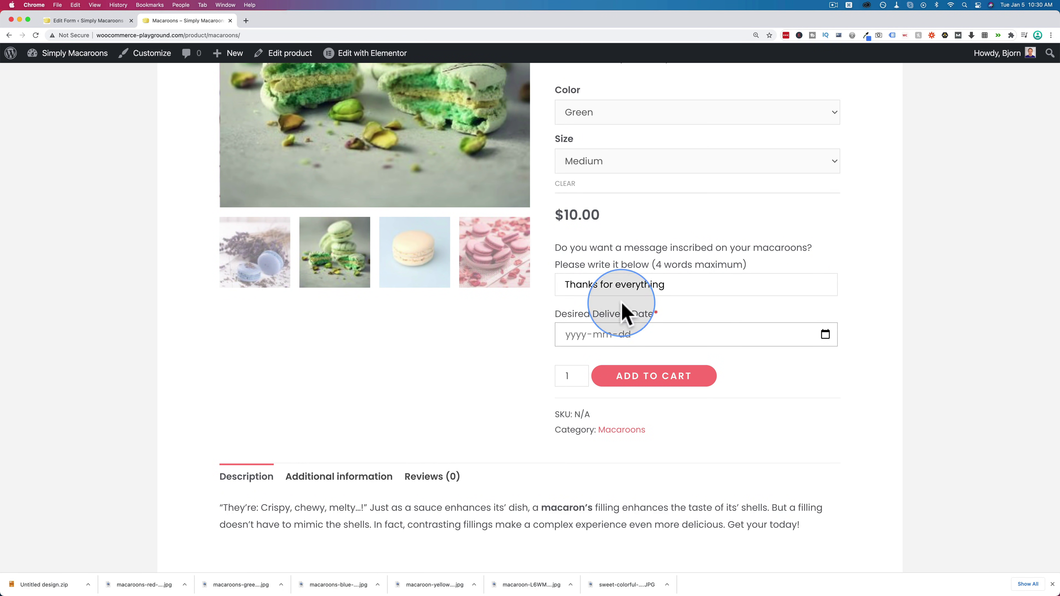
Pick 13 January 2021 as the desired delivery date in the date picker.
{"action": "scroll", "coordinate": [559, 304], "scroll_direction": "up", "scroll_amount": 2}
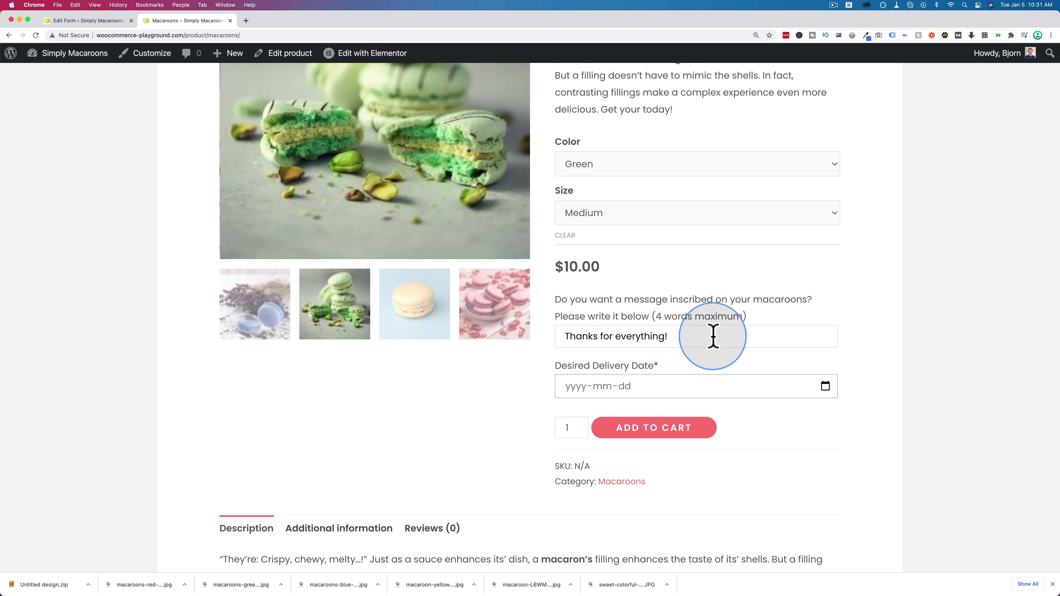
{"action": "scroll", "coordinate": [627, 330], "scroll_direction": "down", "scroll_amount": 1}
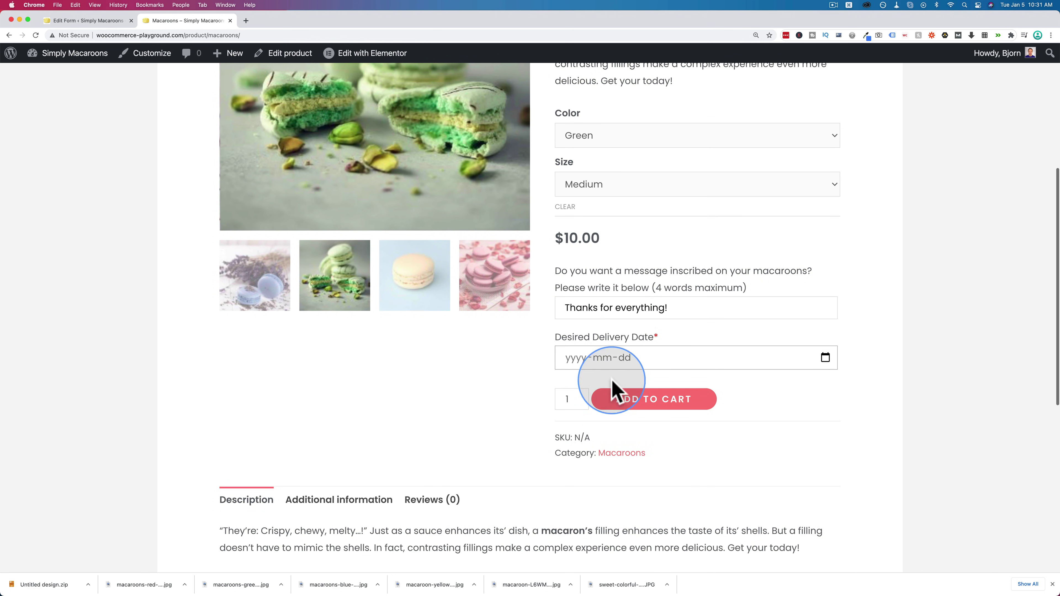
{"action": "scroll", "coordinate": [634, 346], "scroll_direction": "down", "scroll_amount": 1}
{"action": "left_click", "coordinate": [666, 319]}
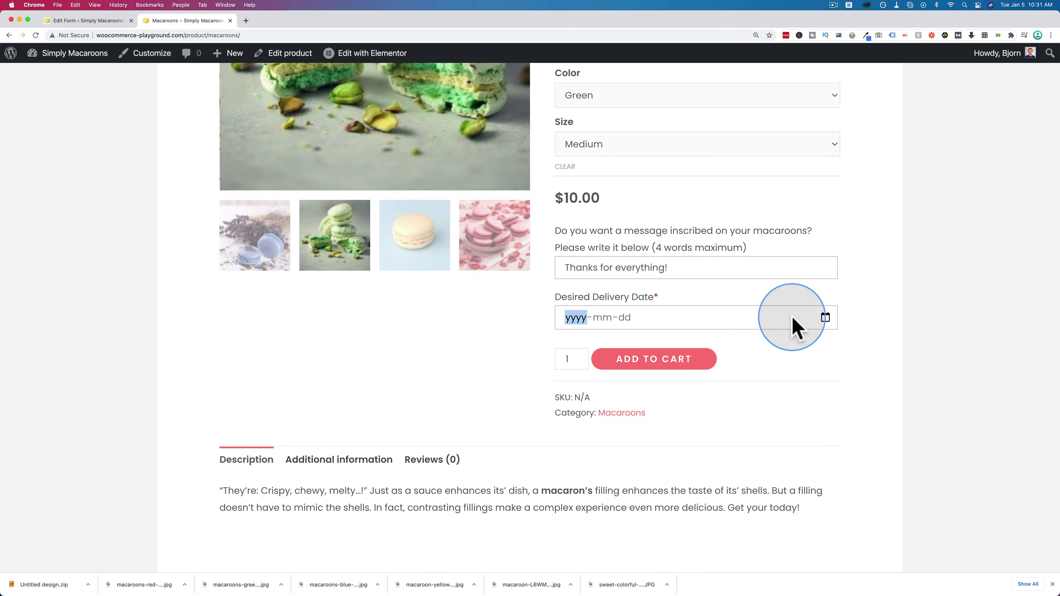
{"action": "left_click", "coordinate": [825, 318]}
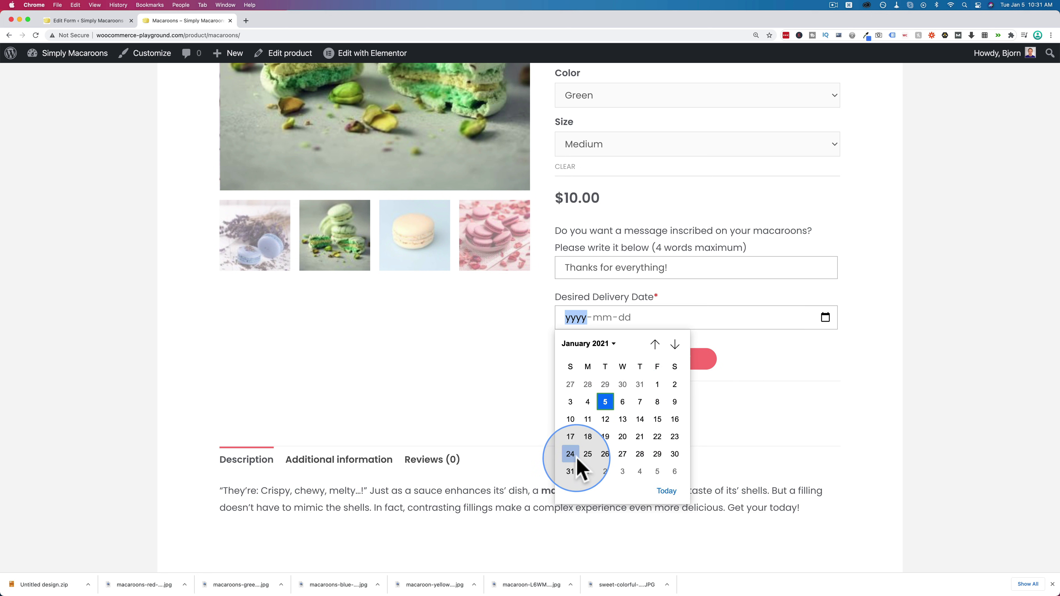
{"action": "left_click", "coordinate": [623, 419]}
{"action": "left_click", "coordinate": [534, 330]}
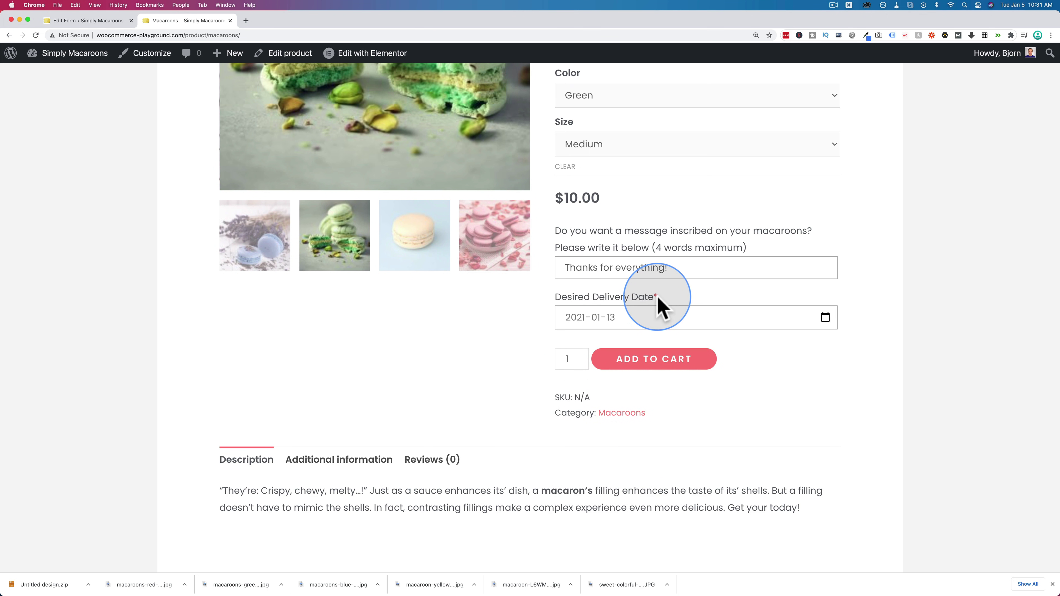
{"action": "left_click", "coordinate": [86, 21]}
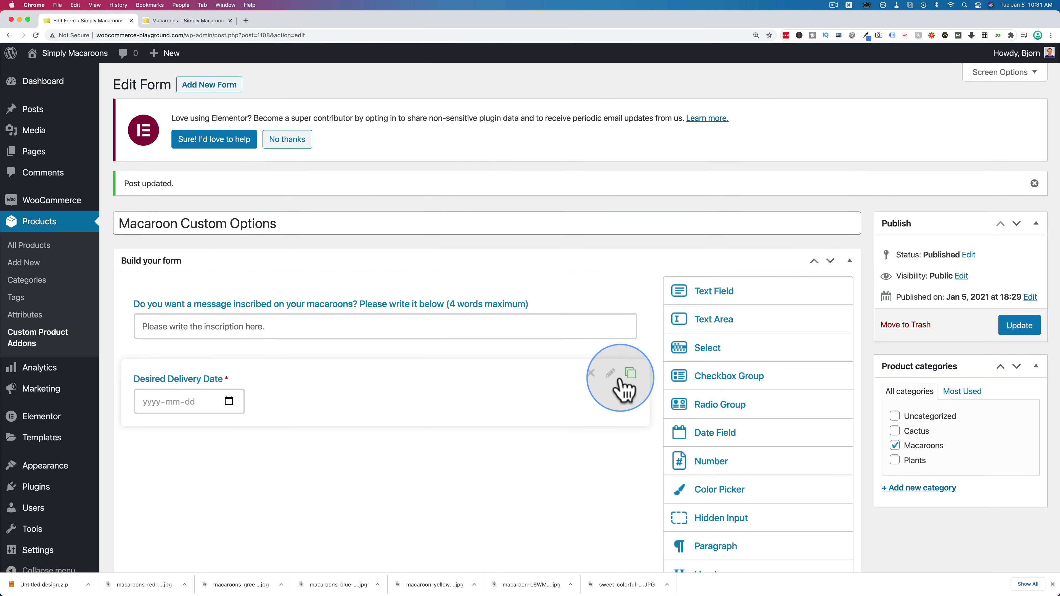
{"action": "left_click", "coordinate": [611, 374]}
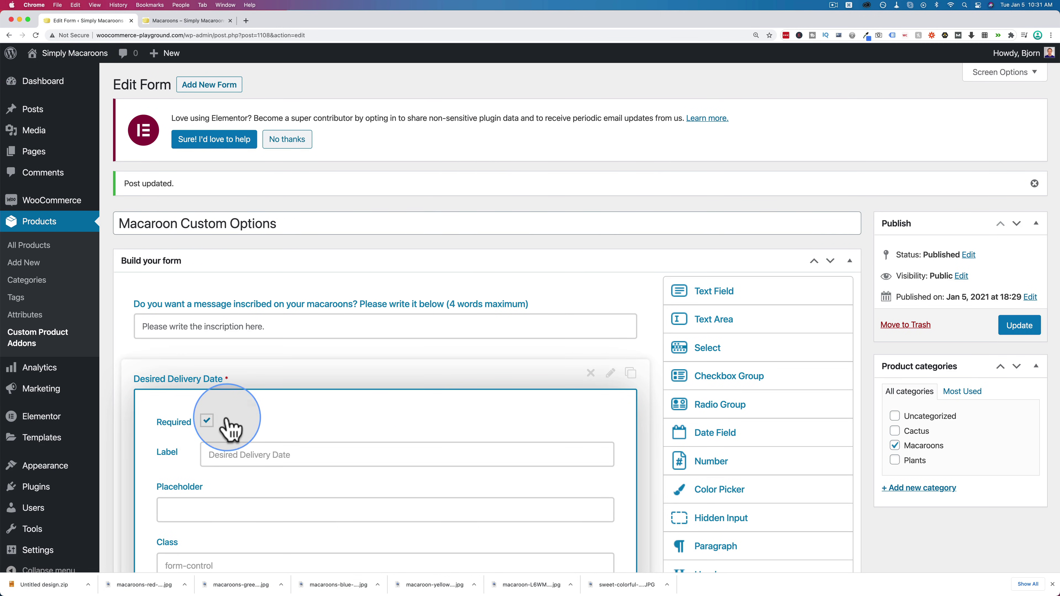
{"action": "left_click", "coordinate": [612, 374]}
{"action": "left_click", "coordinate": [610, 297]}
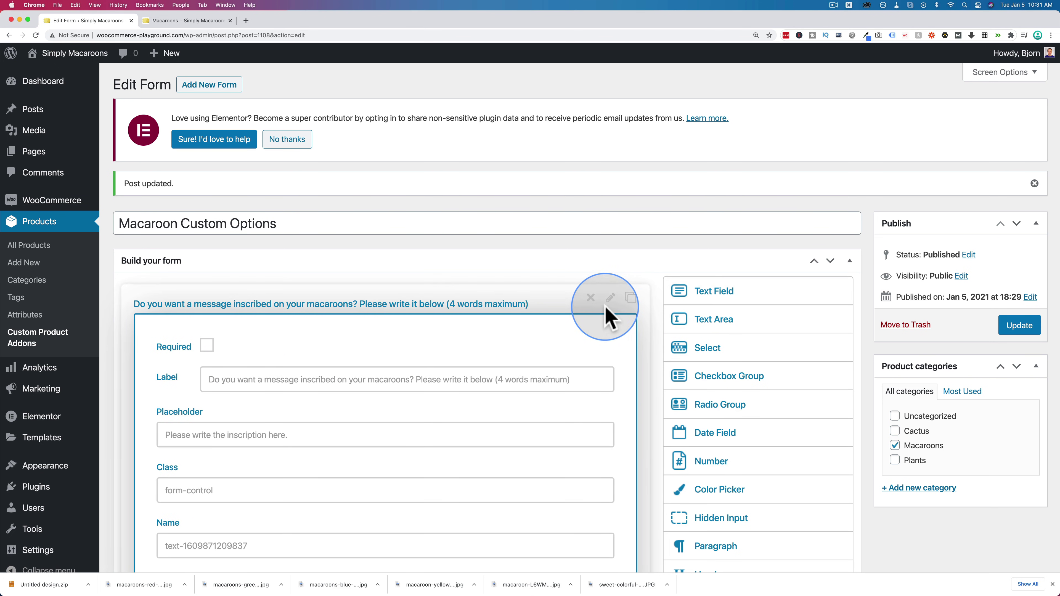
{"action": "left_click", "coordinate": [610, 297]}
Reload the Macaroons page to check the empty custom fields, then return to the form editor.
{"action": "left_click", "coordinate": [190, 21]}
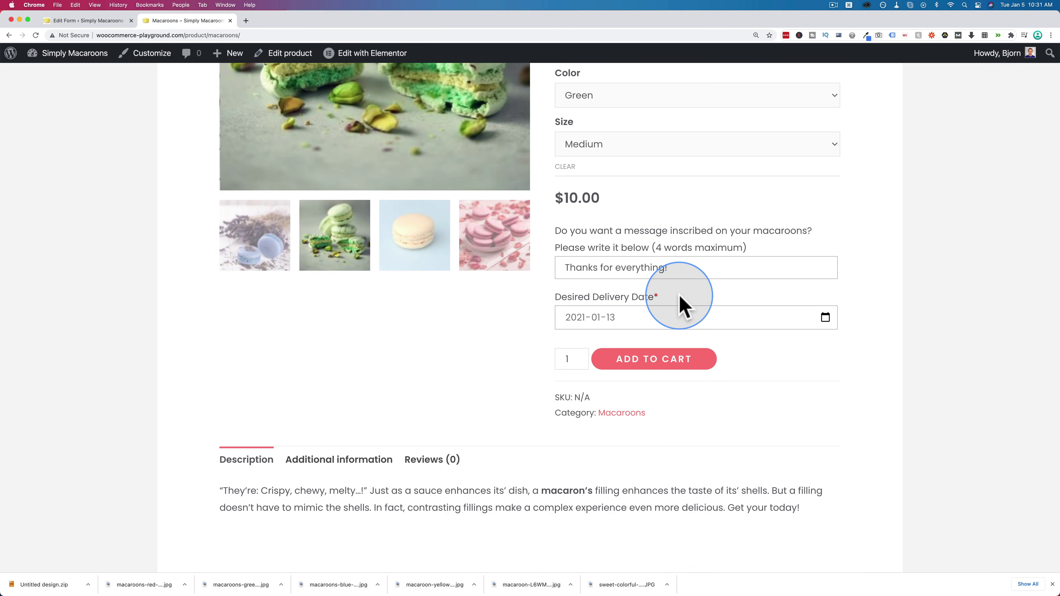
{"action": "scroll", "coordinate": [674, 305], "scroll_direction": "down", "scroll_amount": 1}
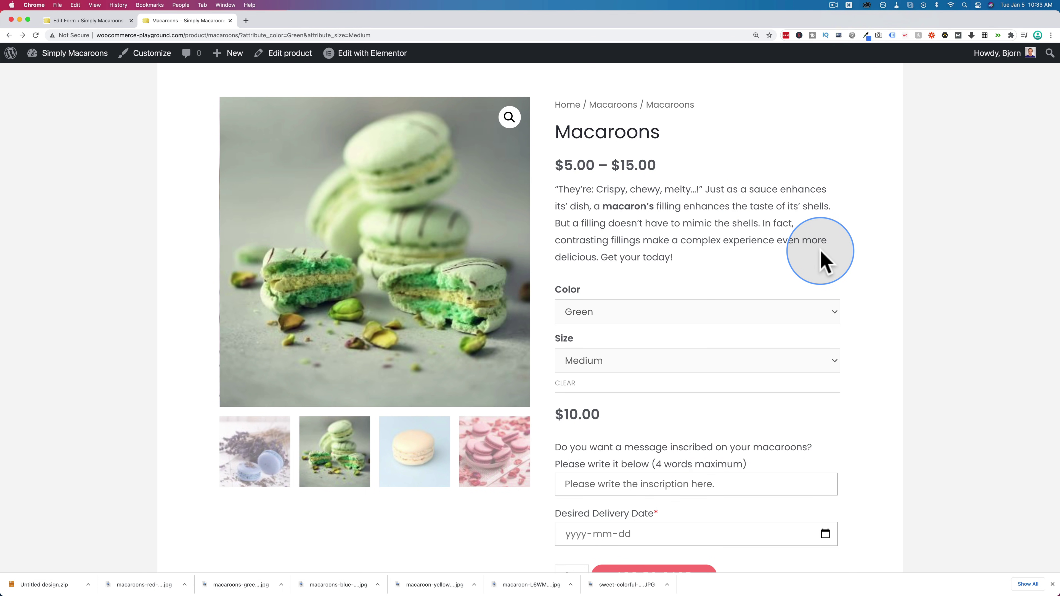
{"action": "scroll", "coordinate": [769, 462], "scroll_direction": "down", "scroll_amount": 1}
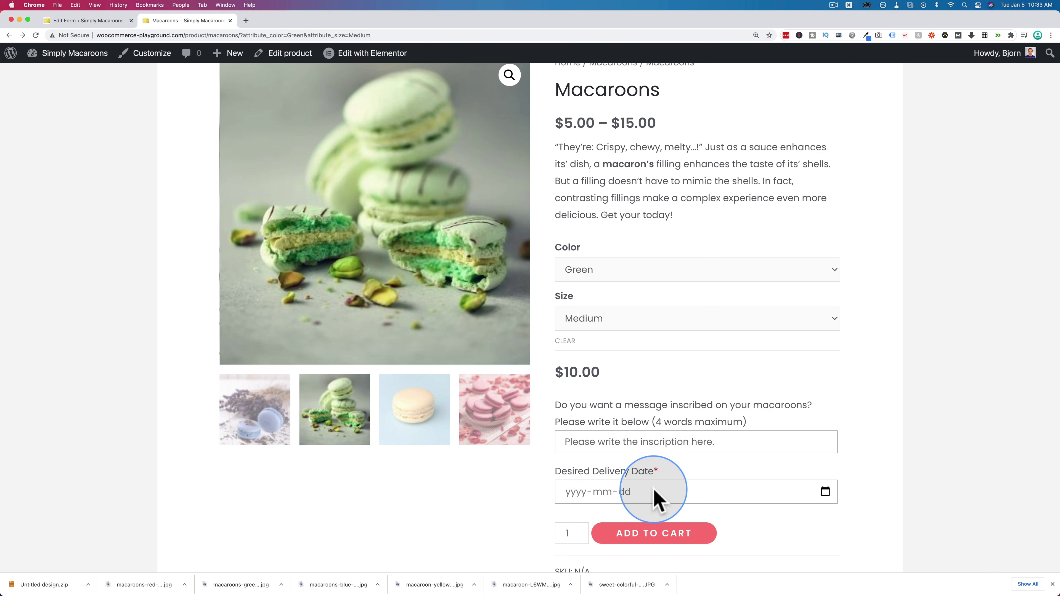
{"action": "left_click", "coordinate": [97, 21]}
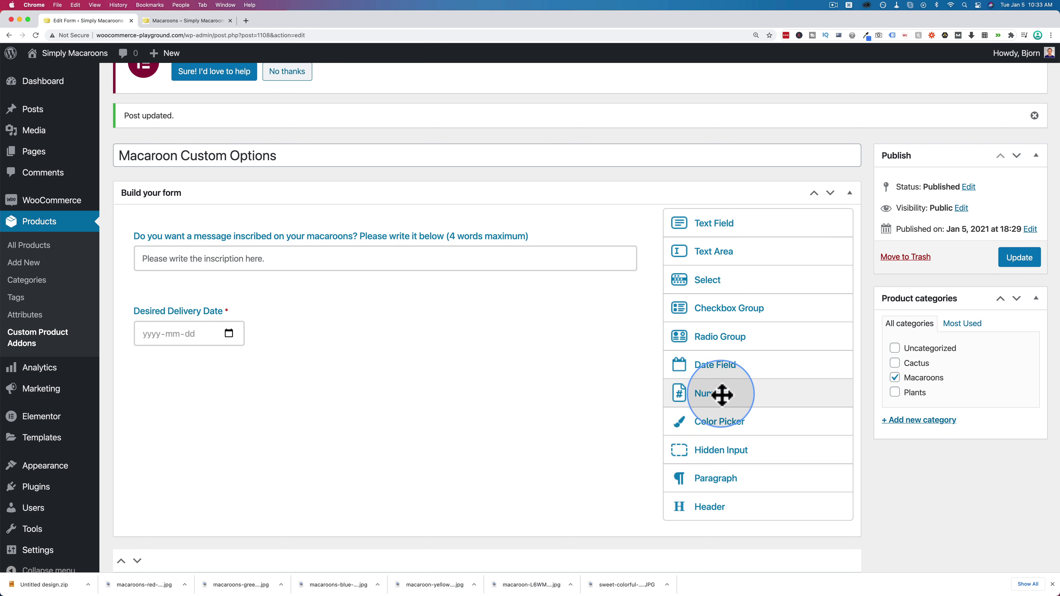
Add a Number field below Desired Delivery Date and review its settings panel.
{"action": "left_click_drag", "start_coordinate": [739, 400], "coordinate": [409, 403]}
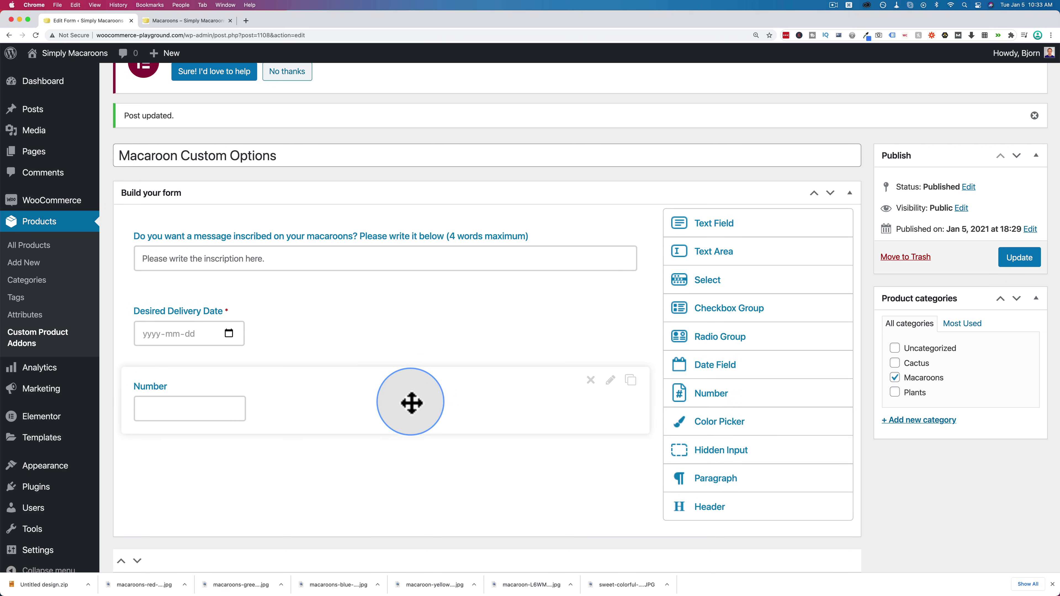
{"action": "left_click", "coordinate": [611, 381]}
{"action": "scroll", "coordinate": [396, 408], "scroll_direction": "down", "scroll_amount": 3}
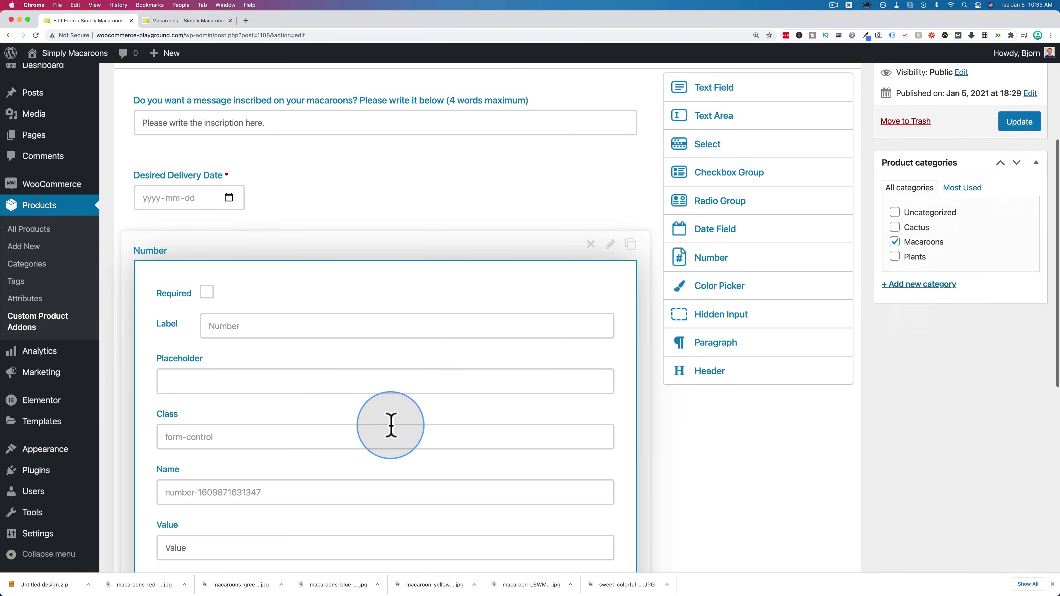
{"action": "scroll", "coordinate": [390, 426], "scroll_direction": "down", "scroll_amount": 3}
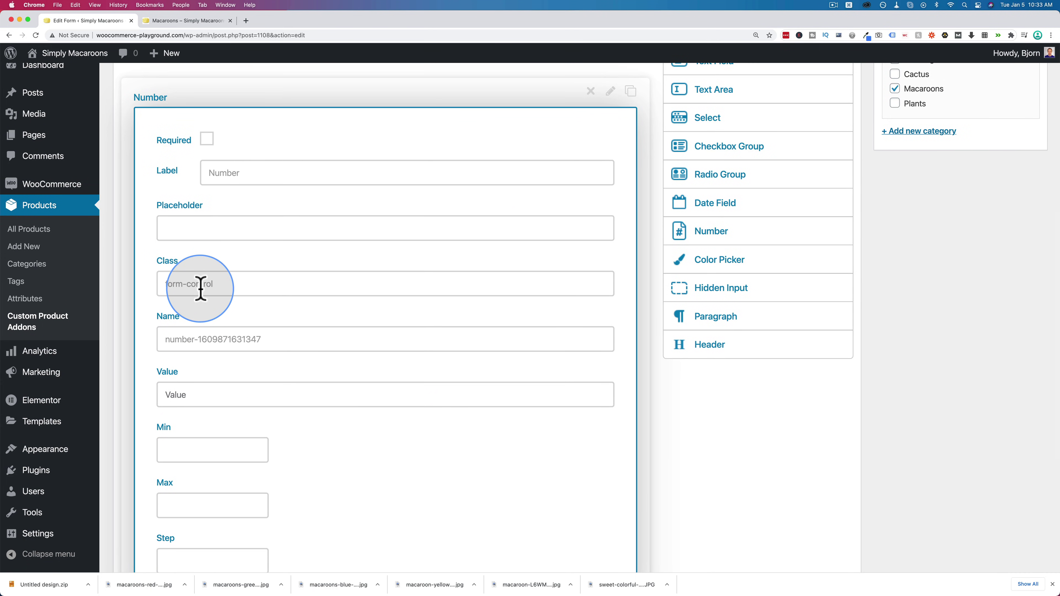
{"action": "left_click", "coordinate": [610, 92]}
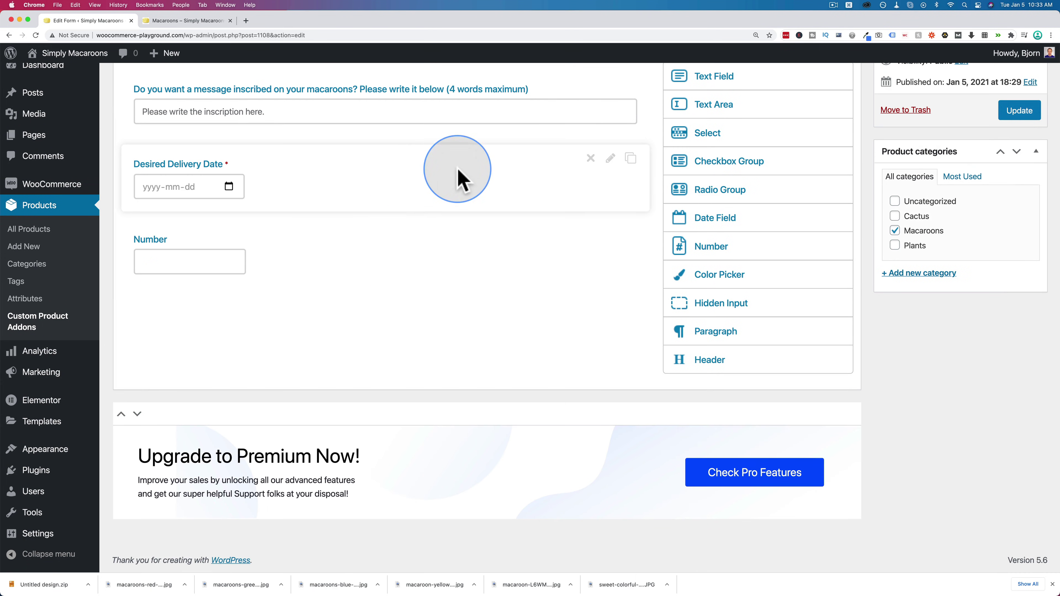
{"action": "scroll", "coordinate": [599, 341], "scroll_direction": "up", "scroll_amount": 2}
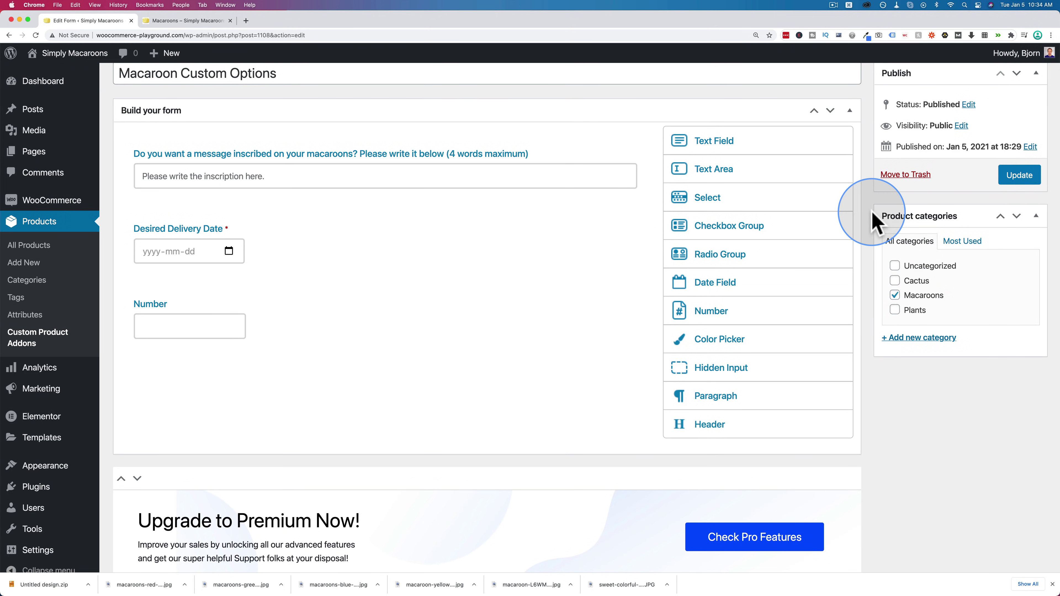
{"action": "scroll", "coordinate": [876, 215], "scroll_direction": "up", "scroll_amount": 2}
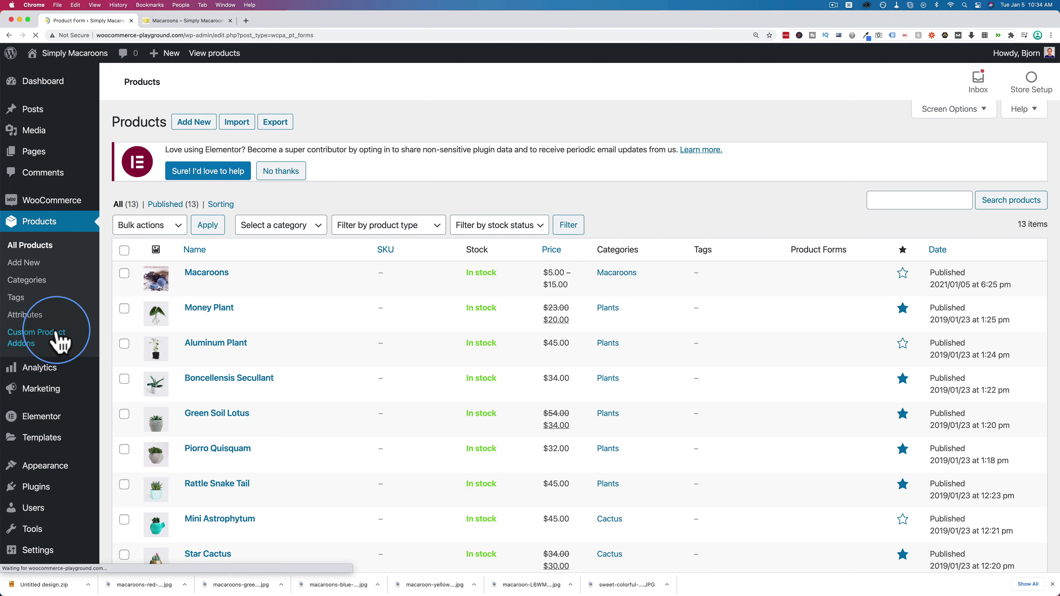
Go to Products > Custom Product Addons to list the product forms, including Macaroon Custom Options.
{"action": "left_click", "coordinate": [58, 340]}
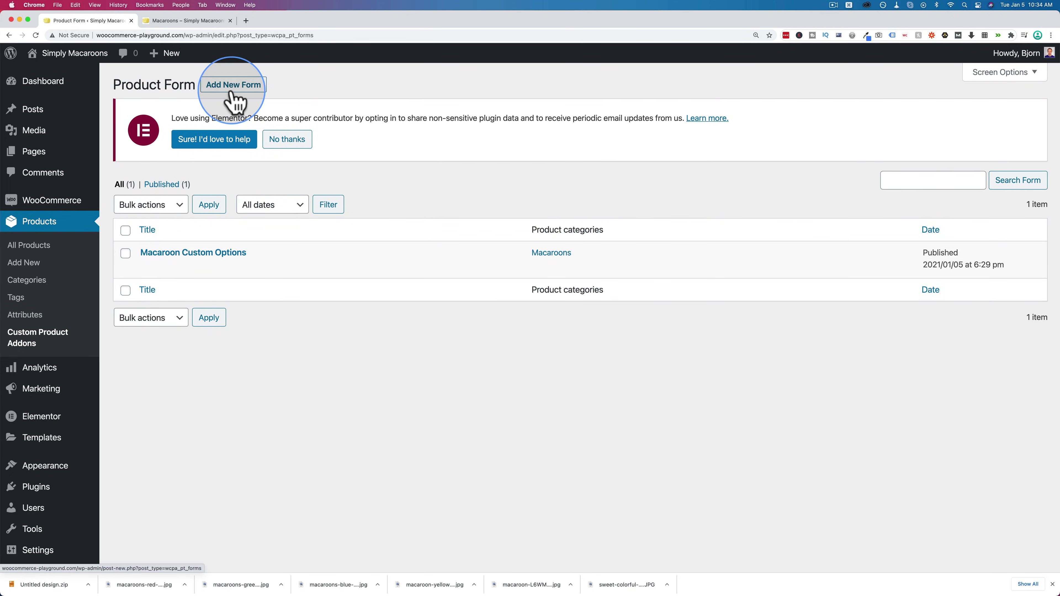